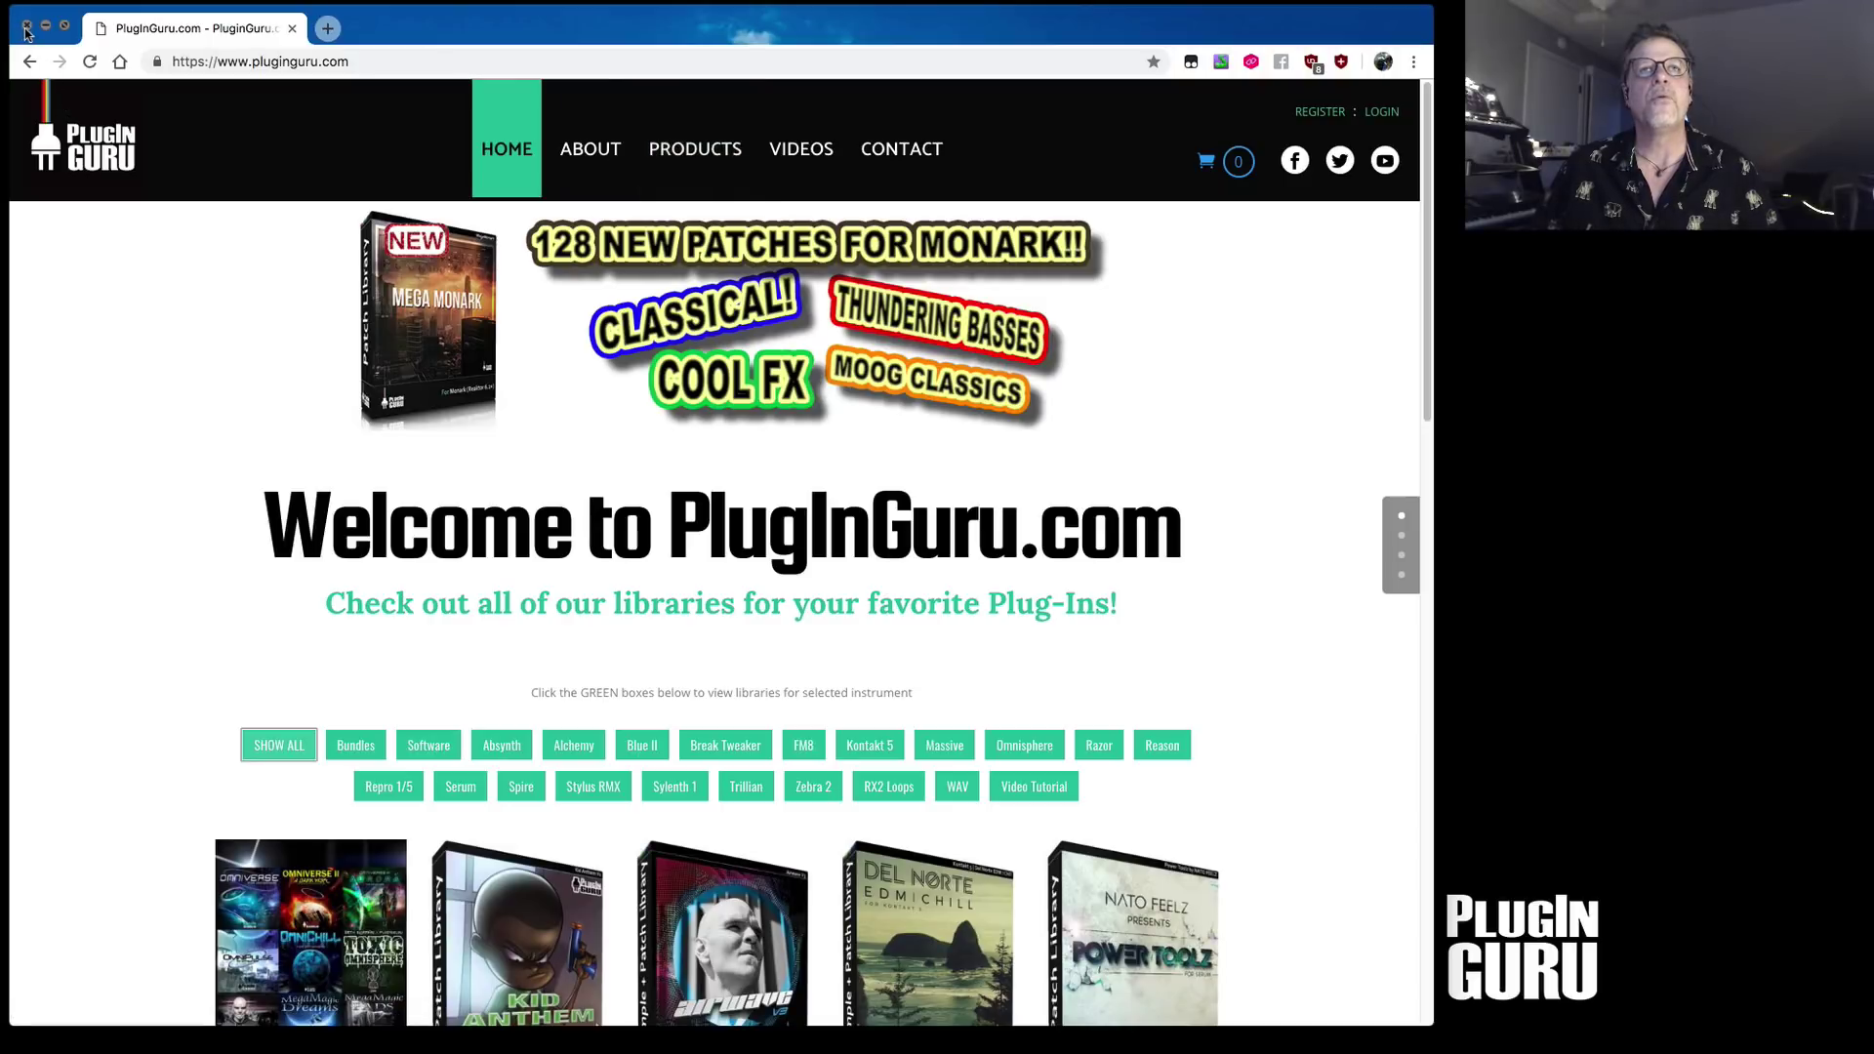
Bring the Unify host window to the front over Chrome
left_click(27, 27)
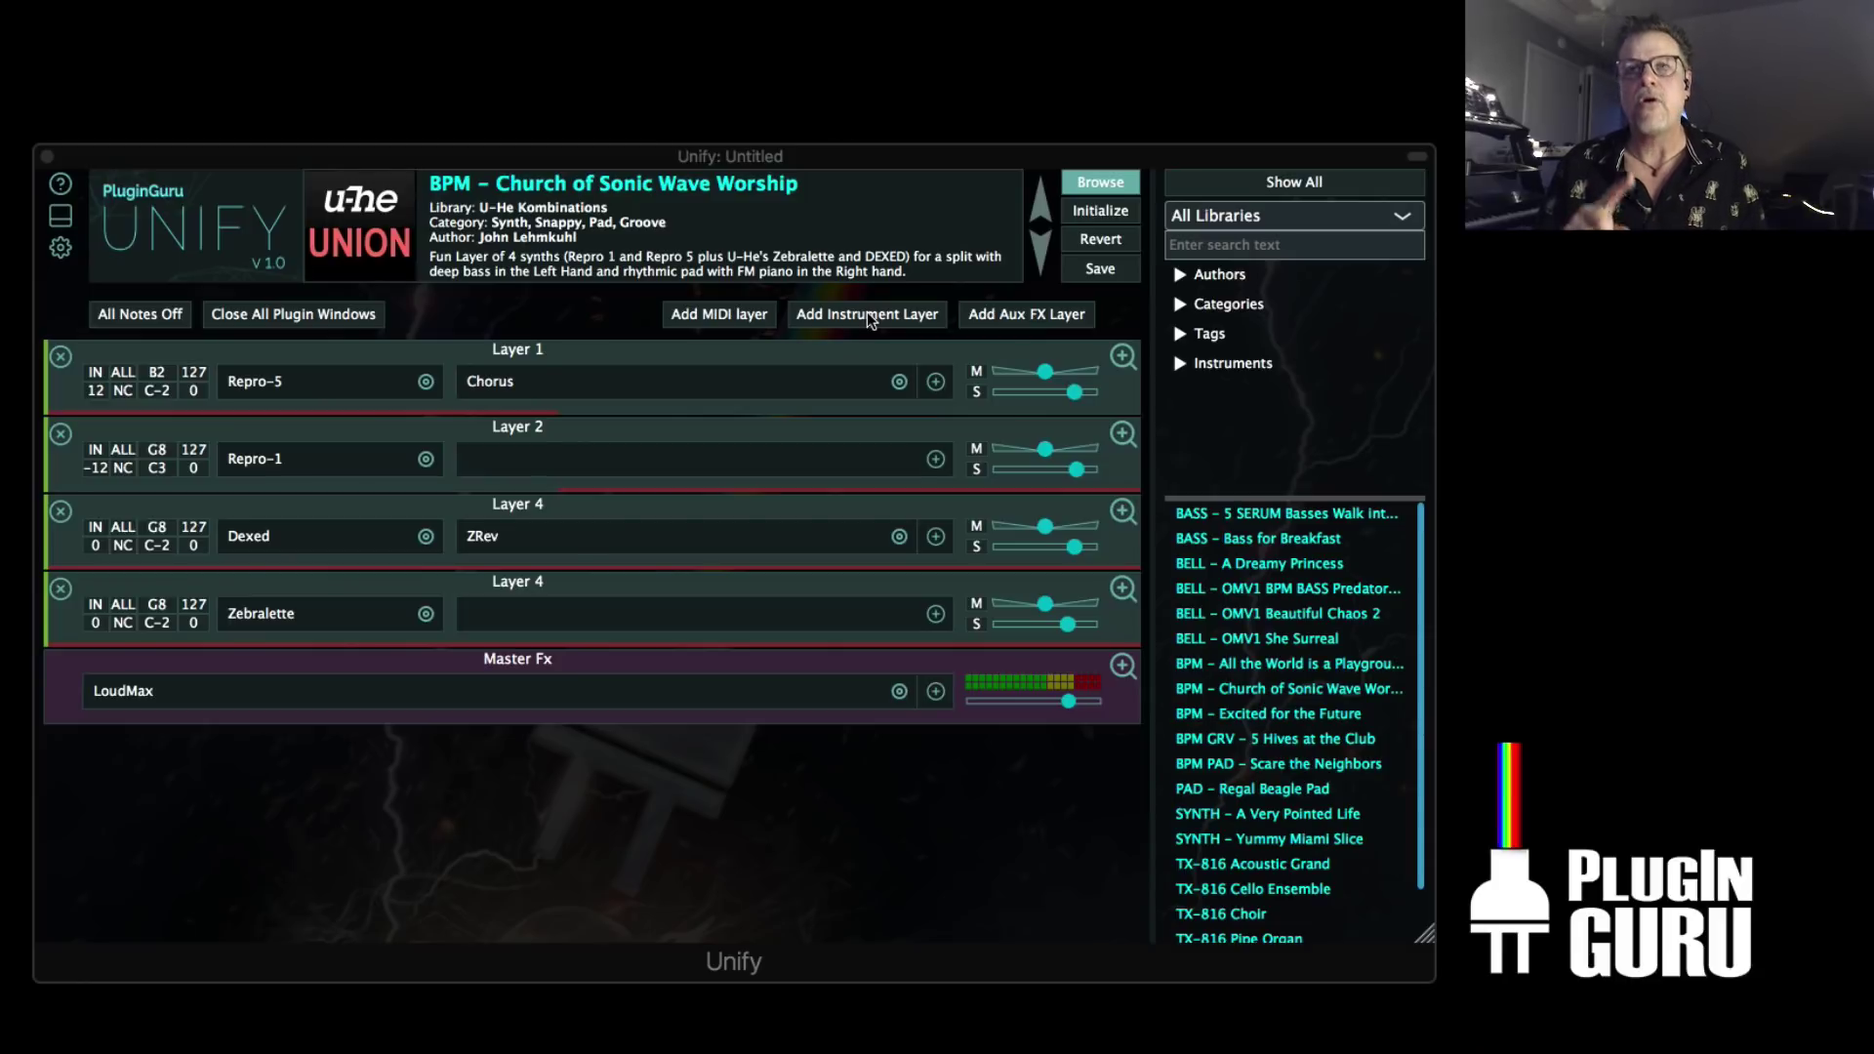
left_click(899, 381)
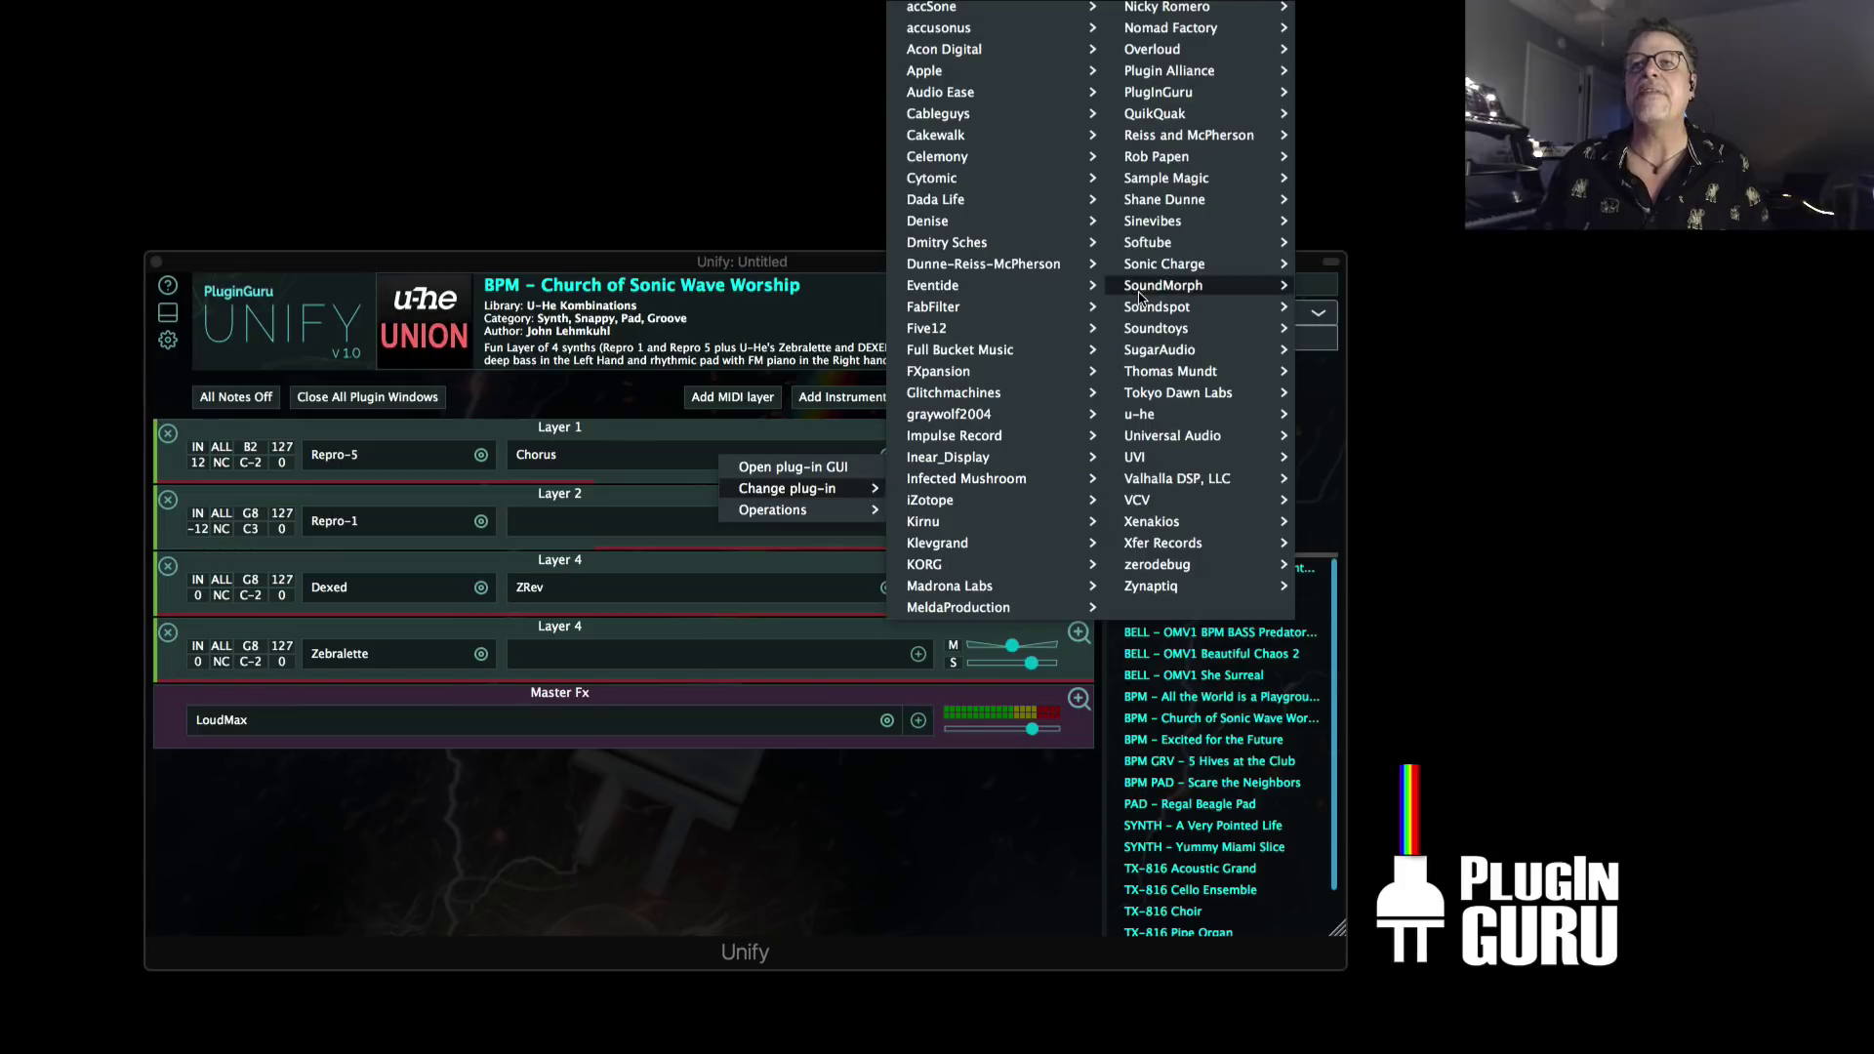
mouse_move(1163, 285)
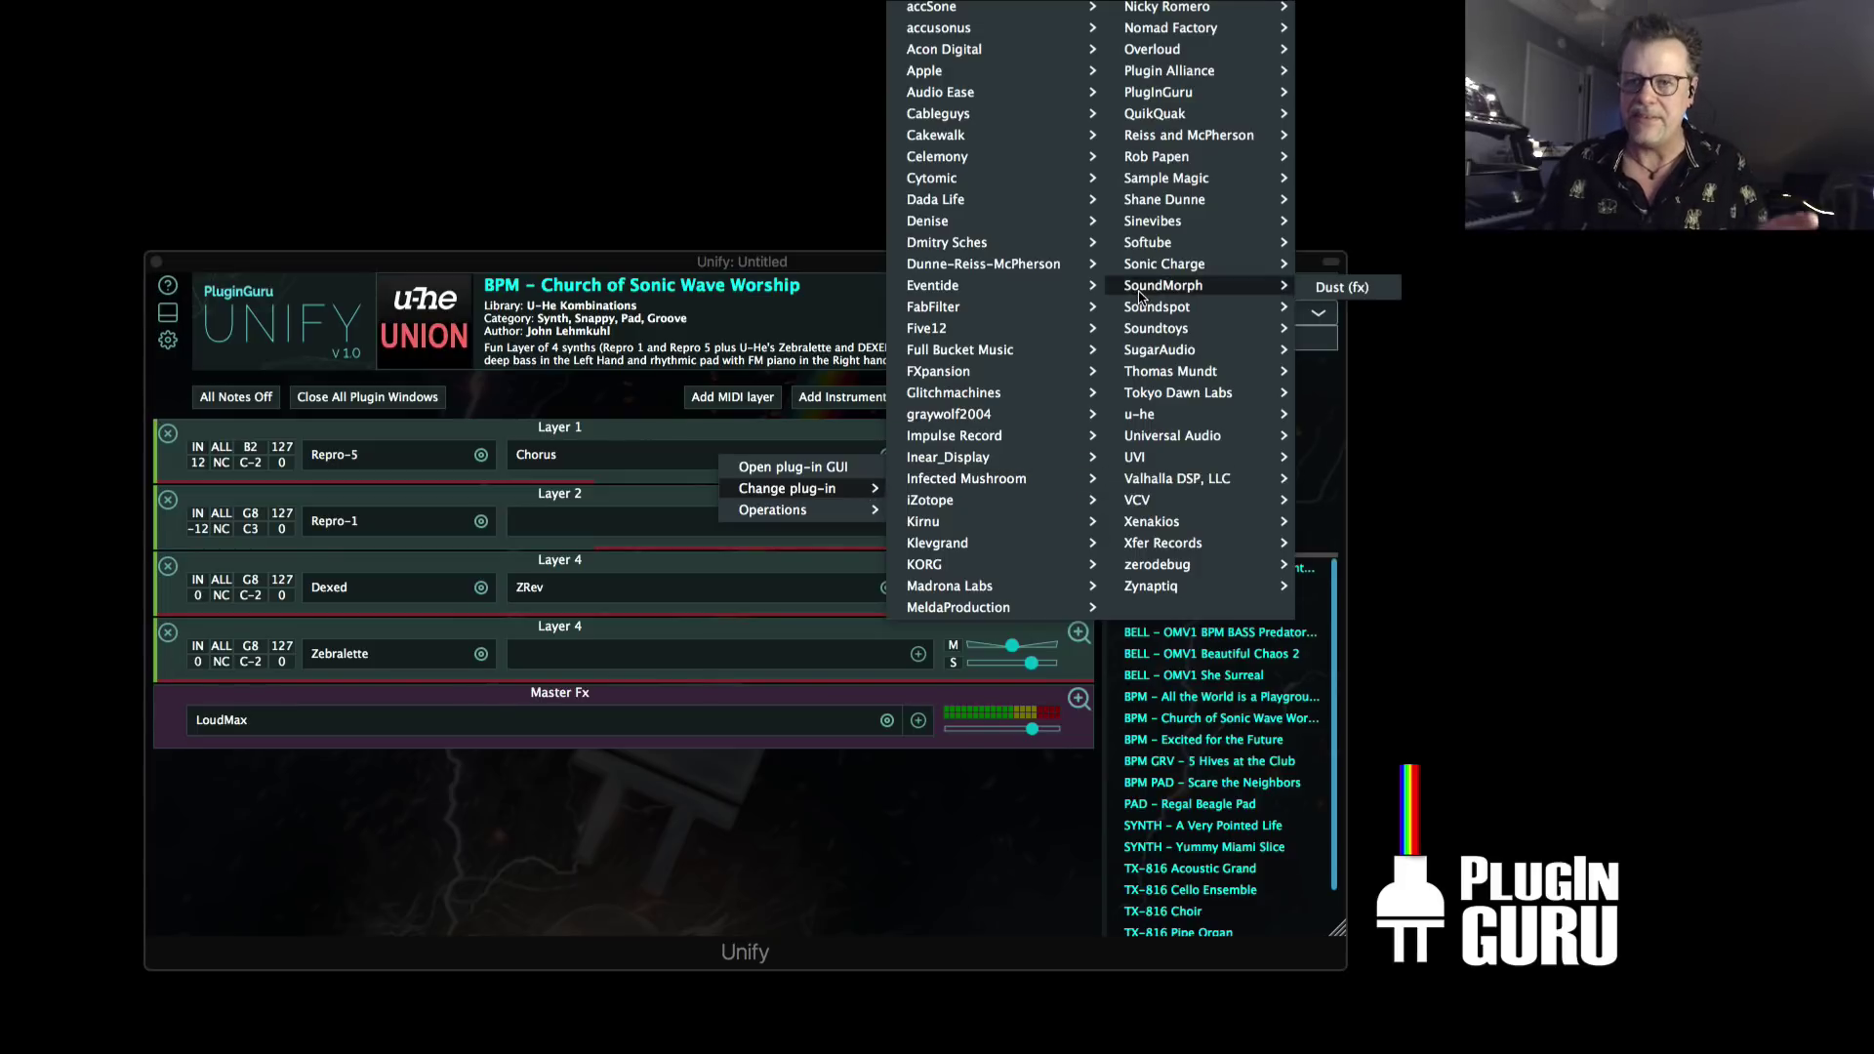
left_click(634, 404)
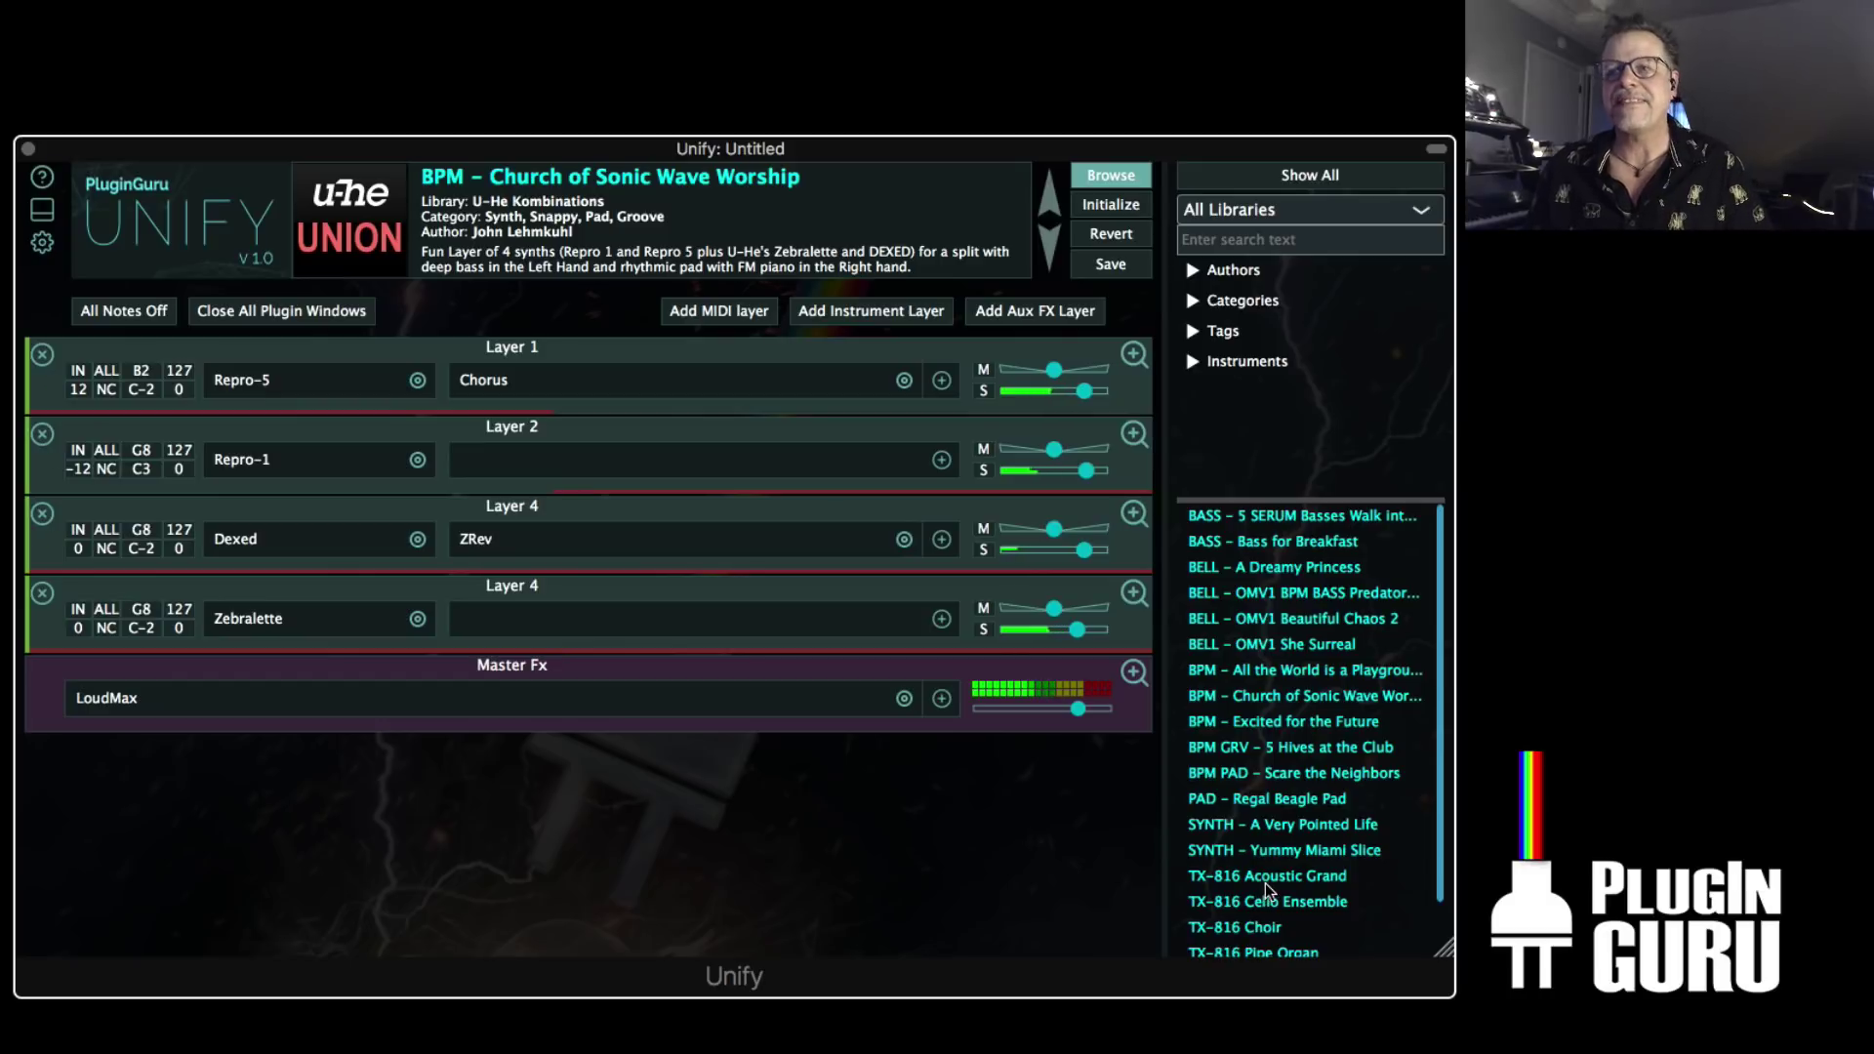
Load the TX-816 Cello Ensemble preset and briefly view the first layer's Dexed editor
left_click(1269, 911)
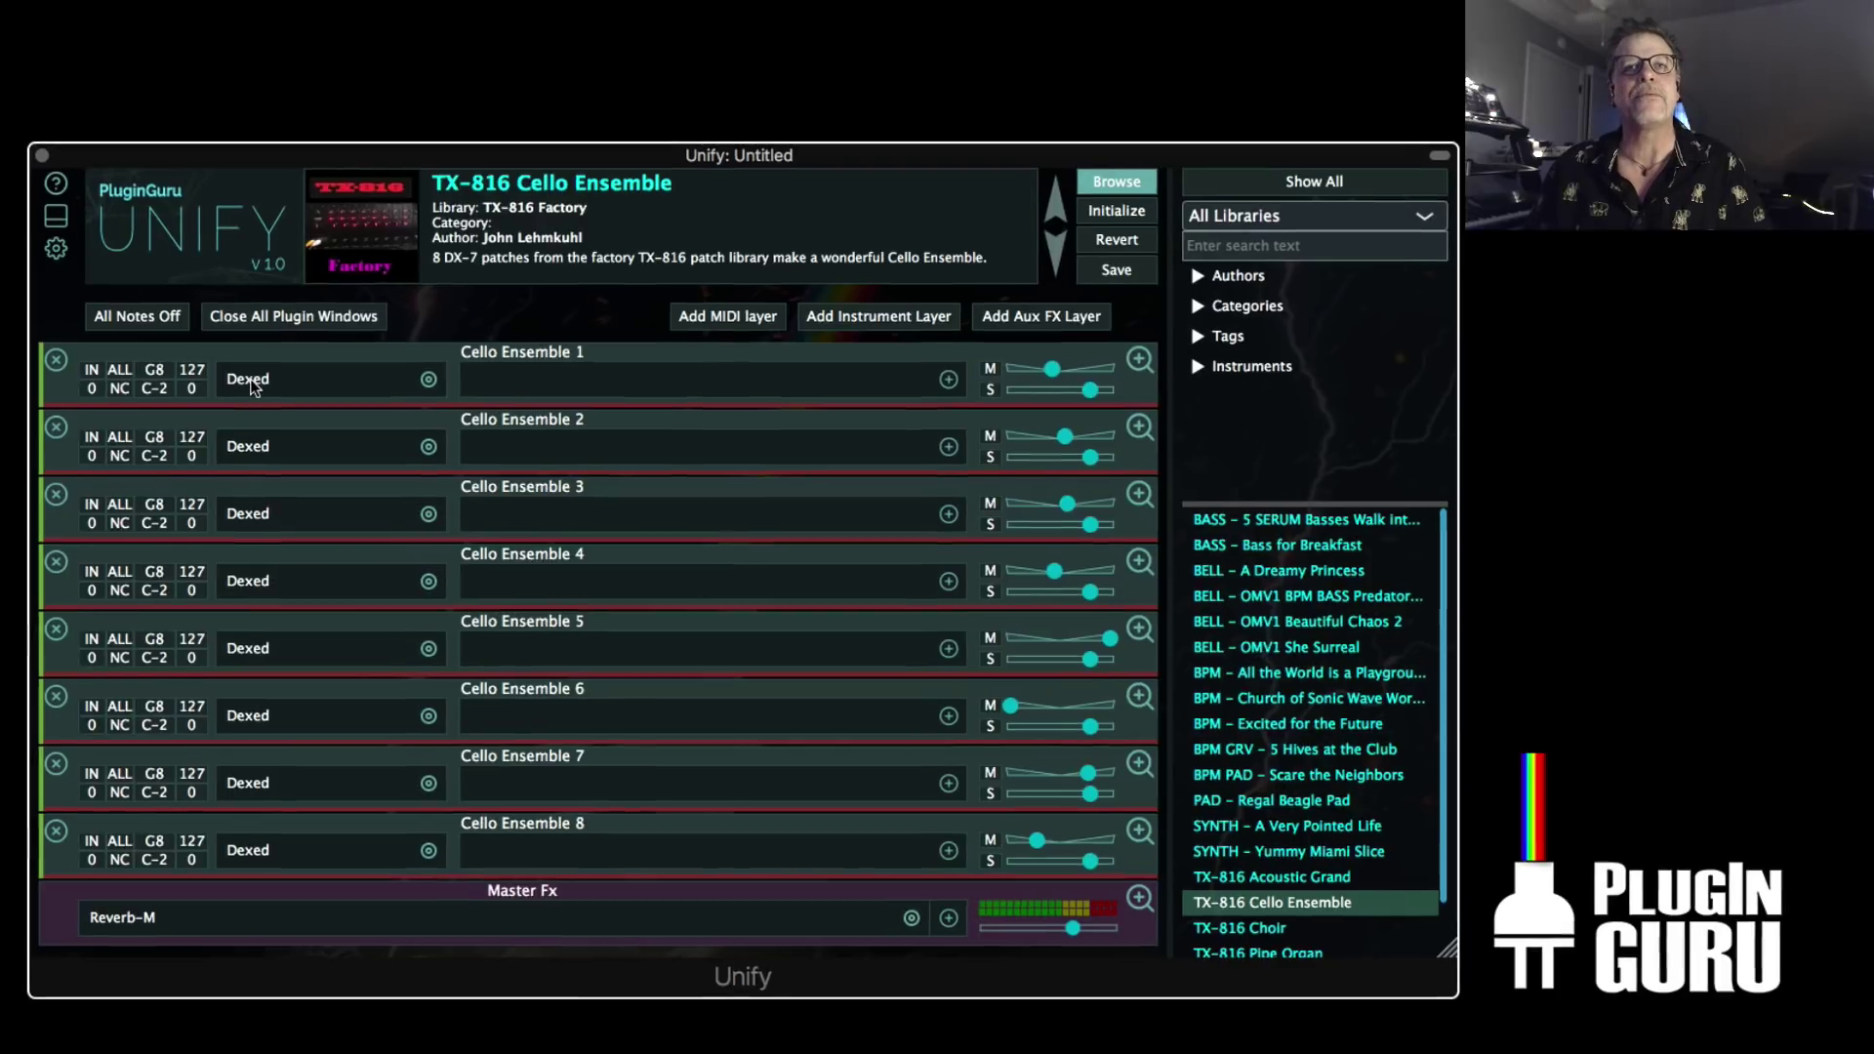
left_click(248, 381)
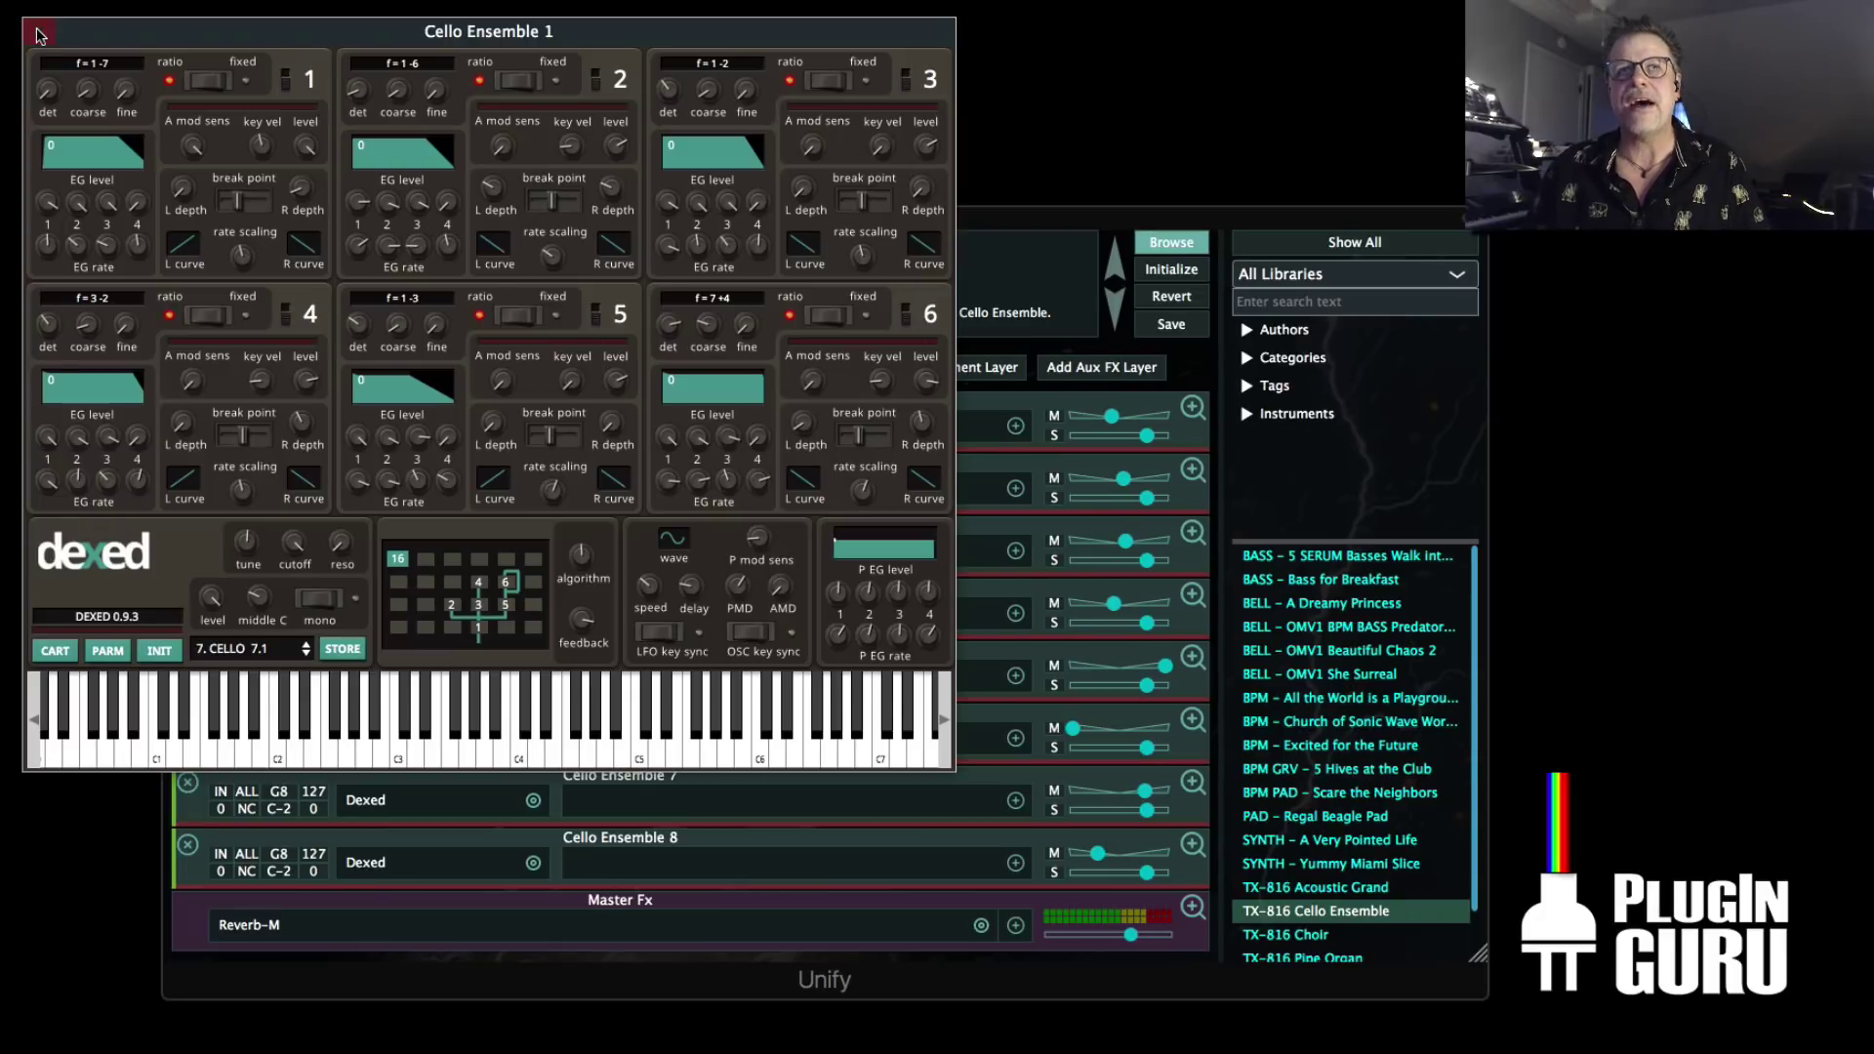
left_click(40, 34)
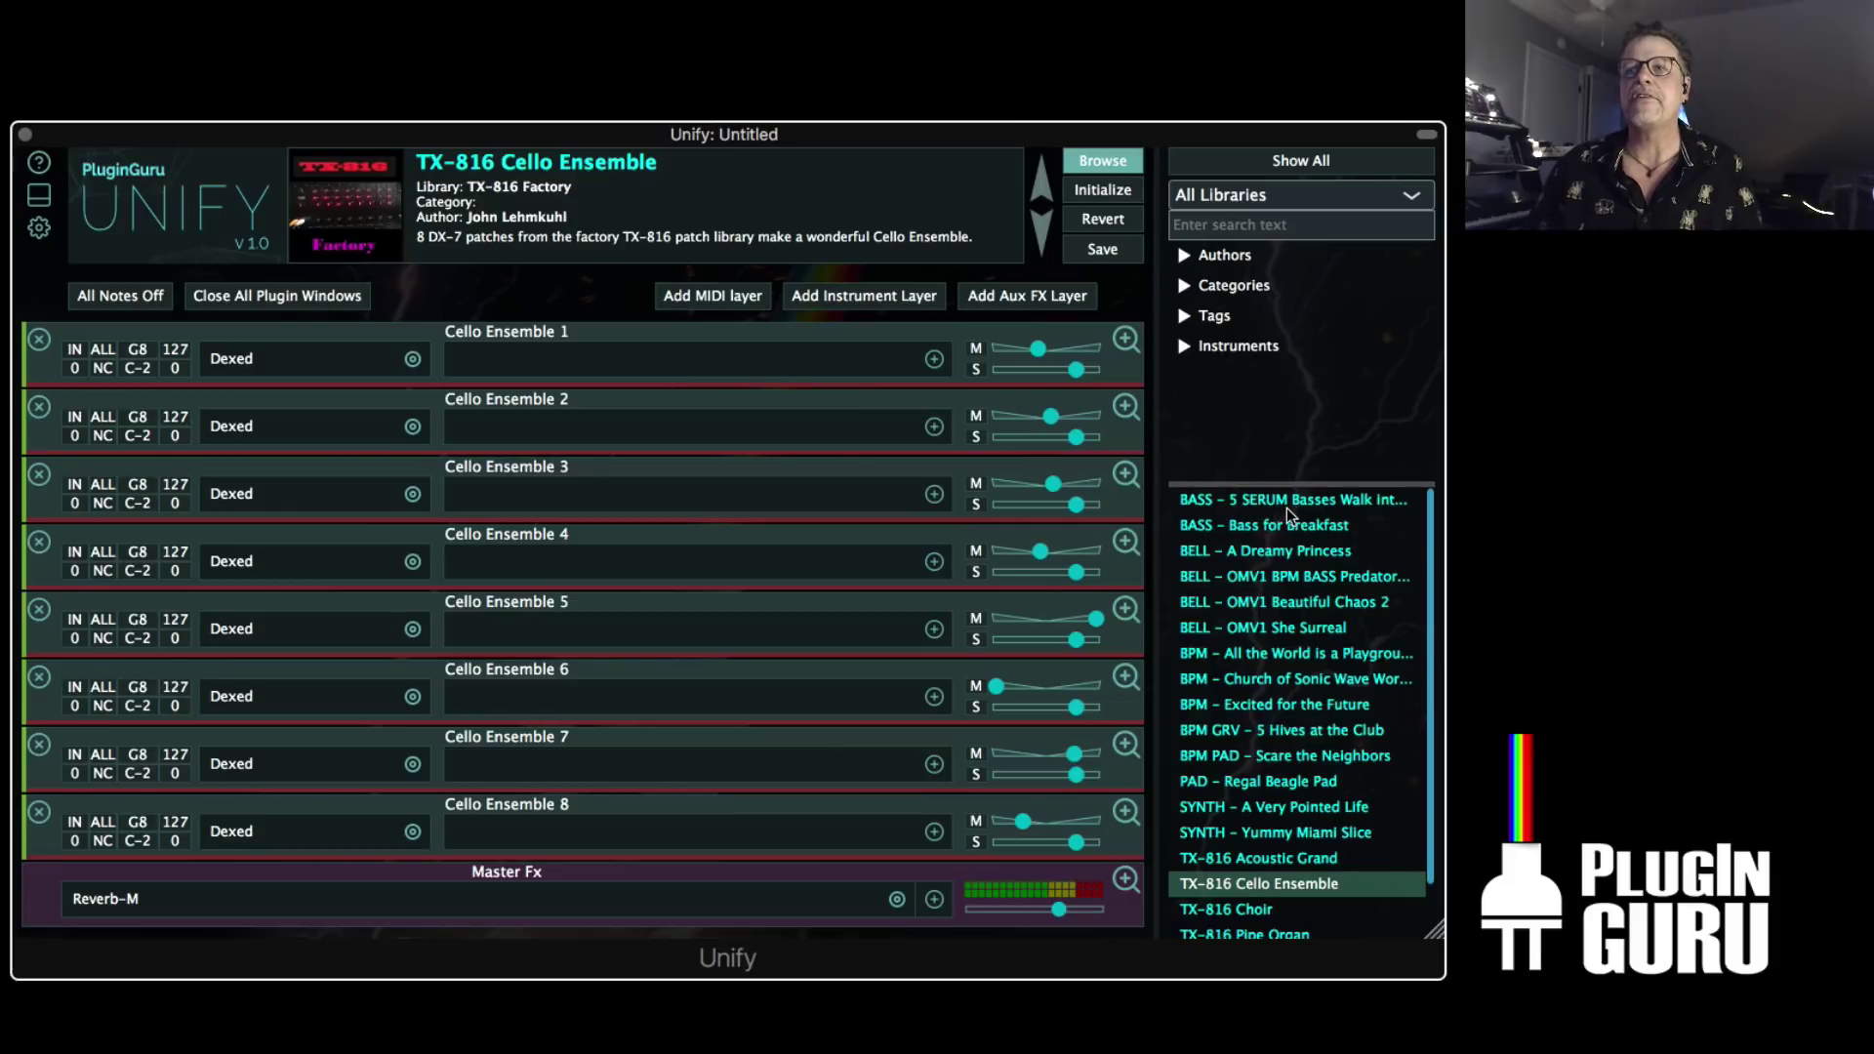
Load the BASS - 5 SERUM Basses Walk into a JAM preset from the browser list
left_click(1288, 508)
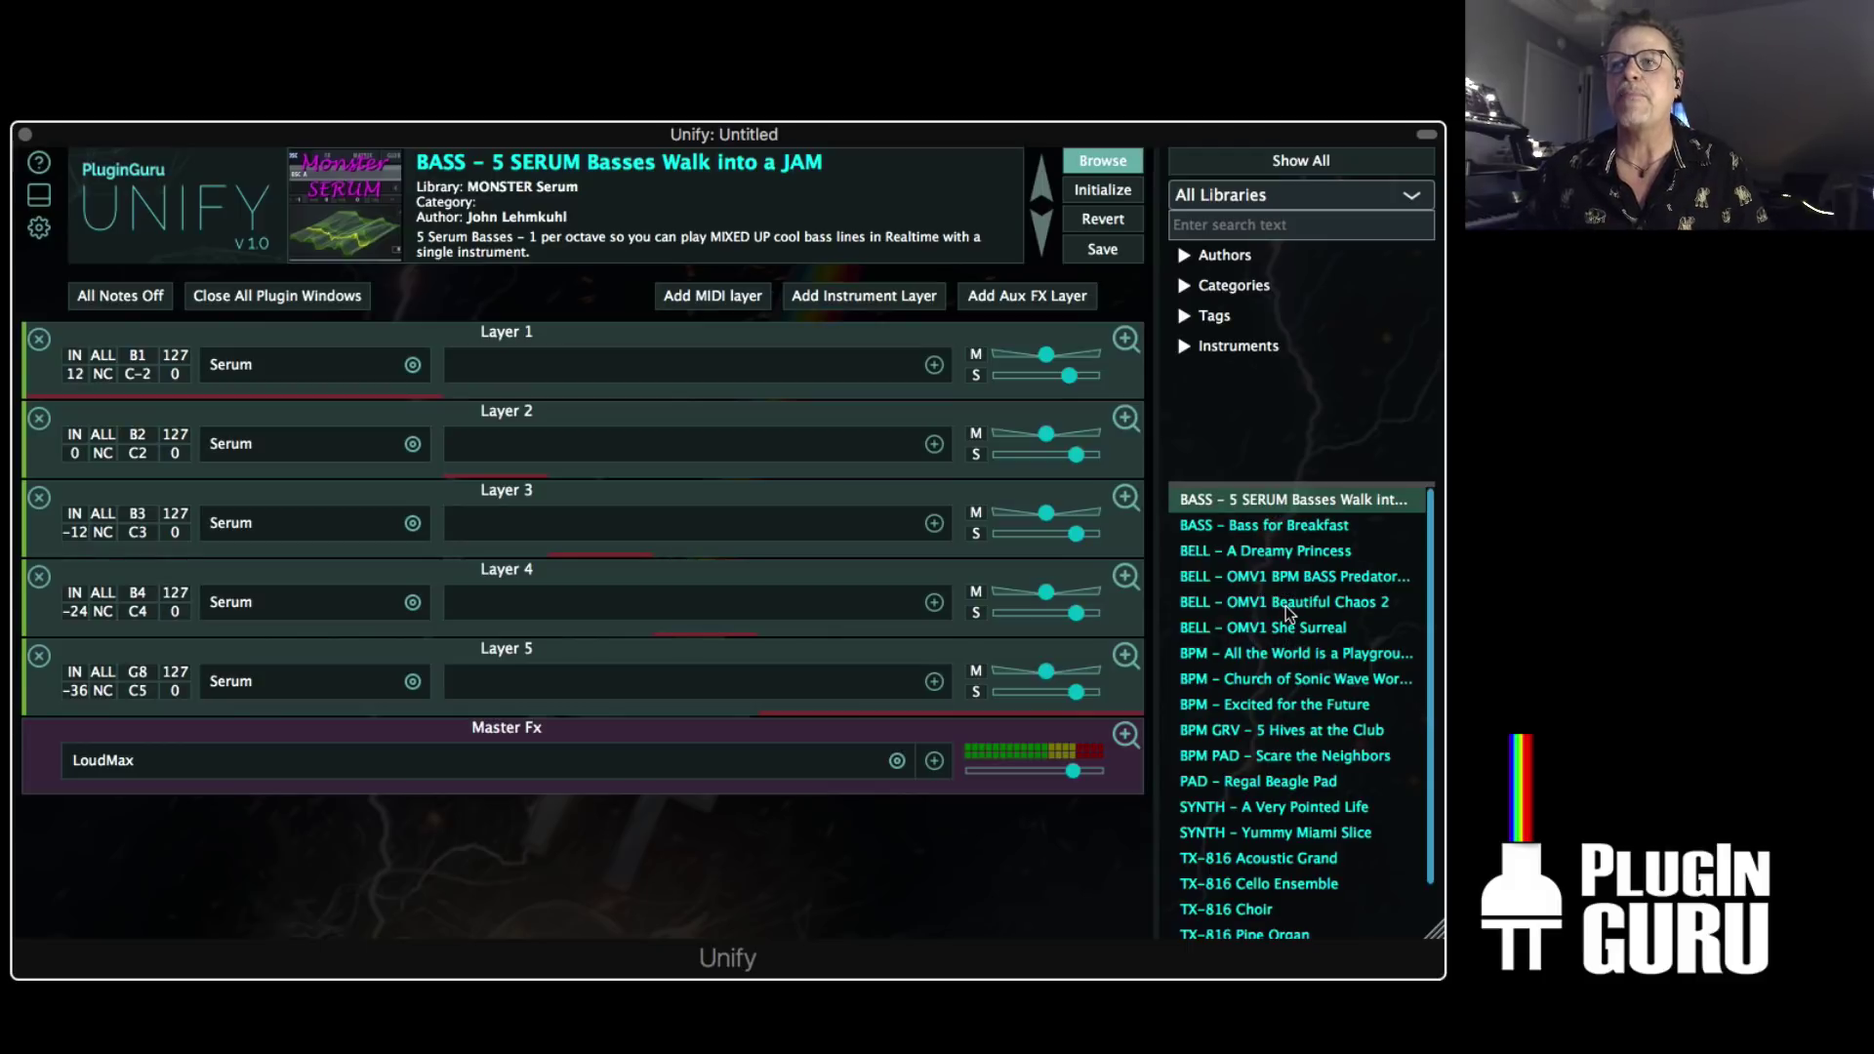
Load the BELL - OMV1 Beautiful Chaos 2 preset from the browser list
left_click(1286, 601)
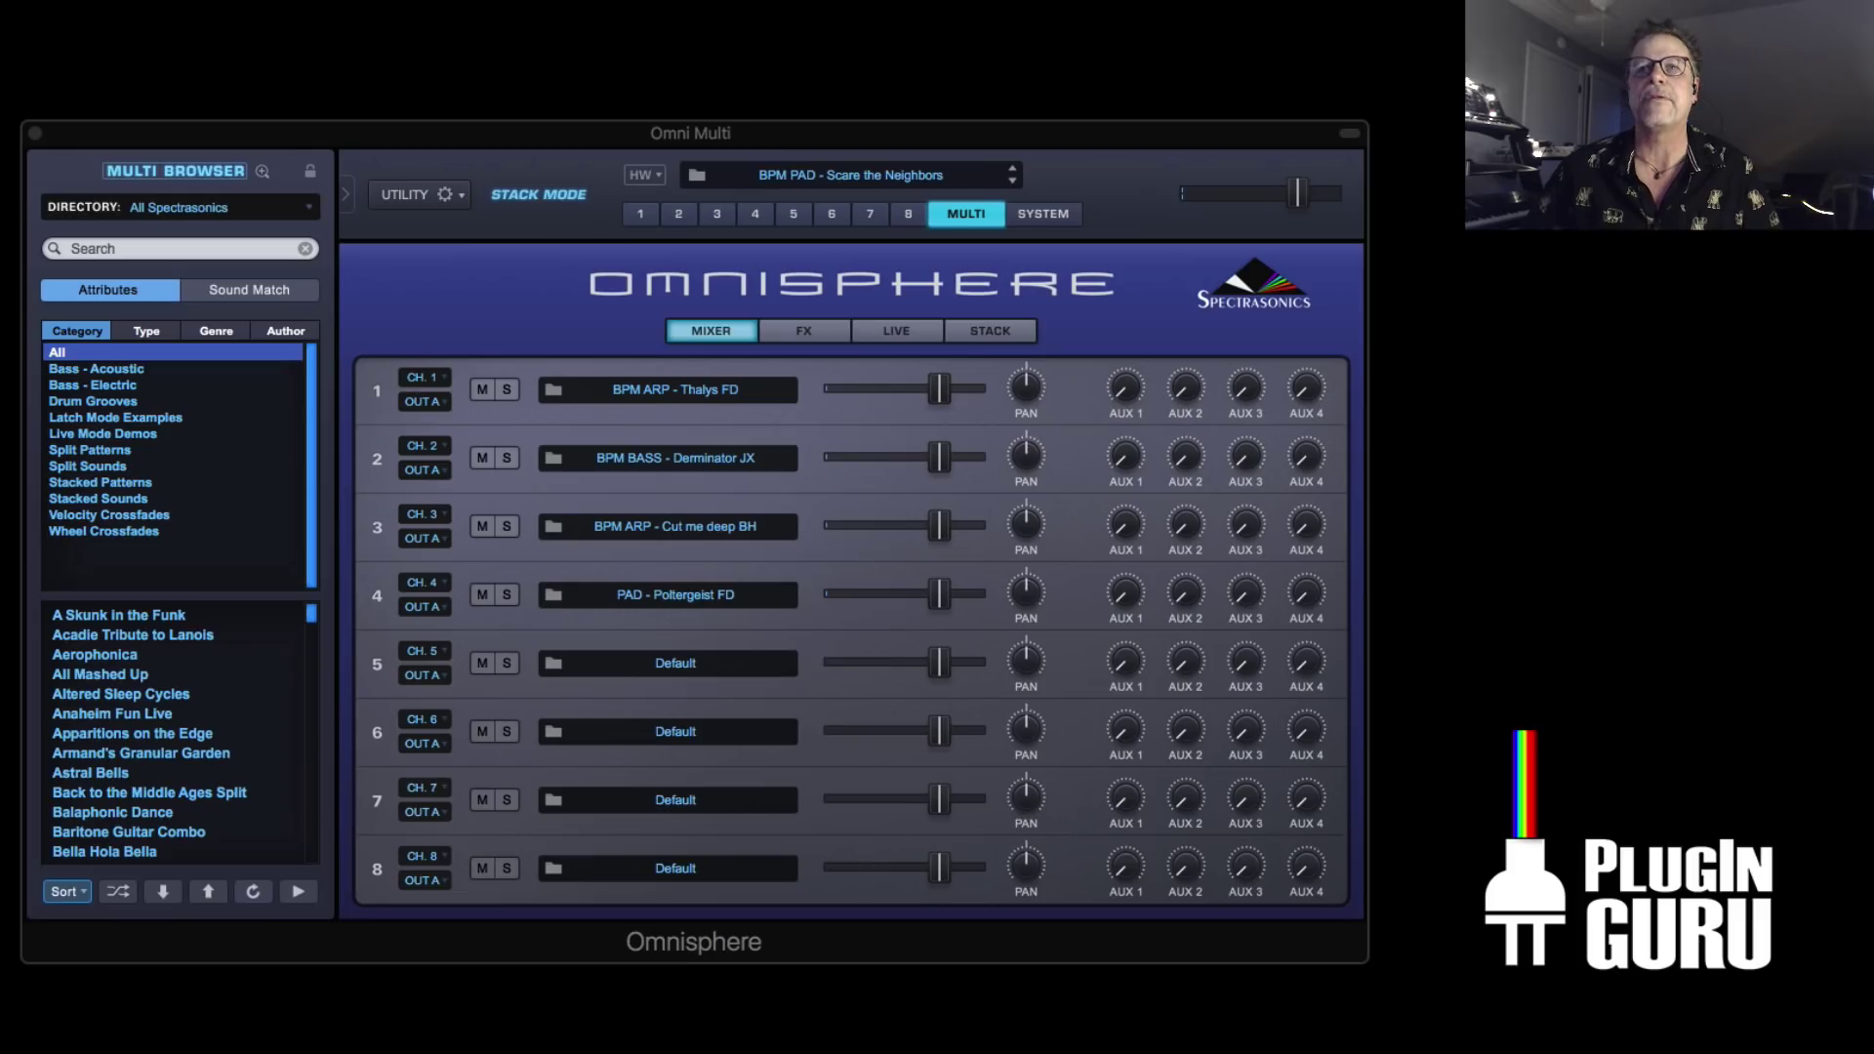
View Part 1's patch page enlarged, then position the CPU/HD meter beside Omnisphere
left_click(643, 215)
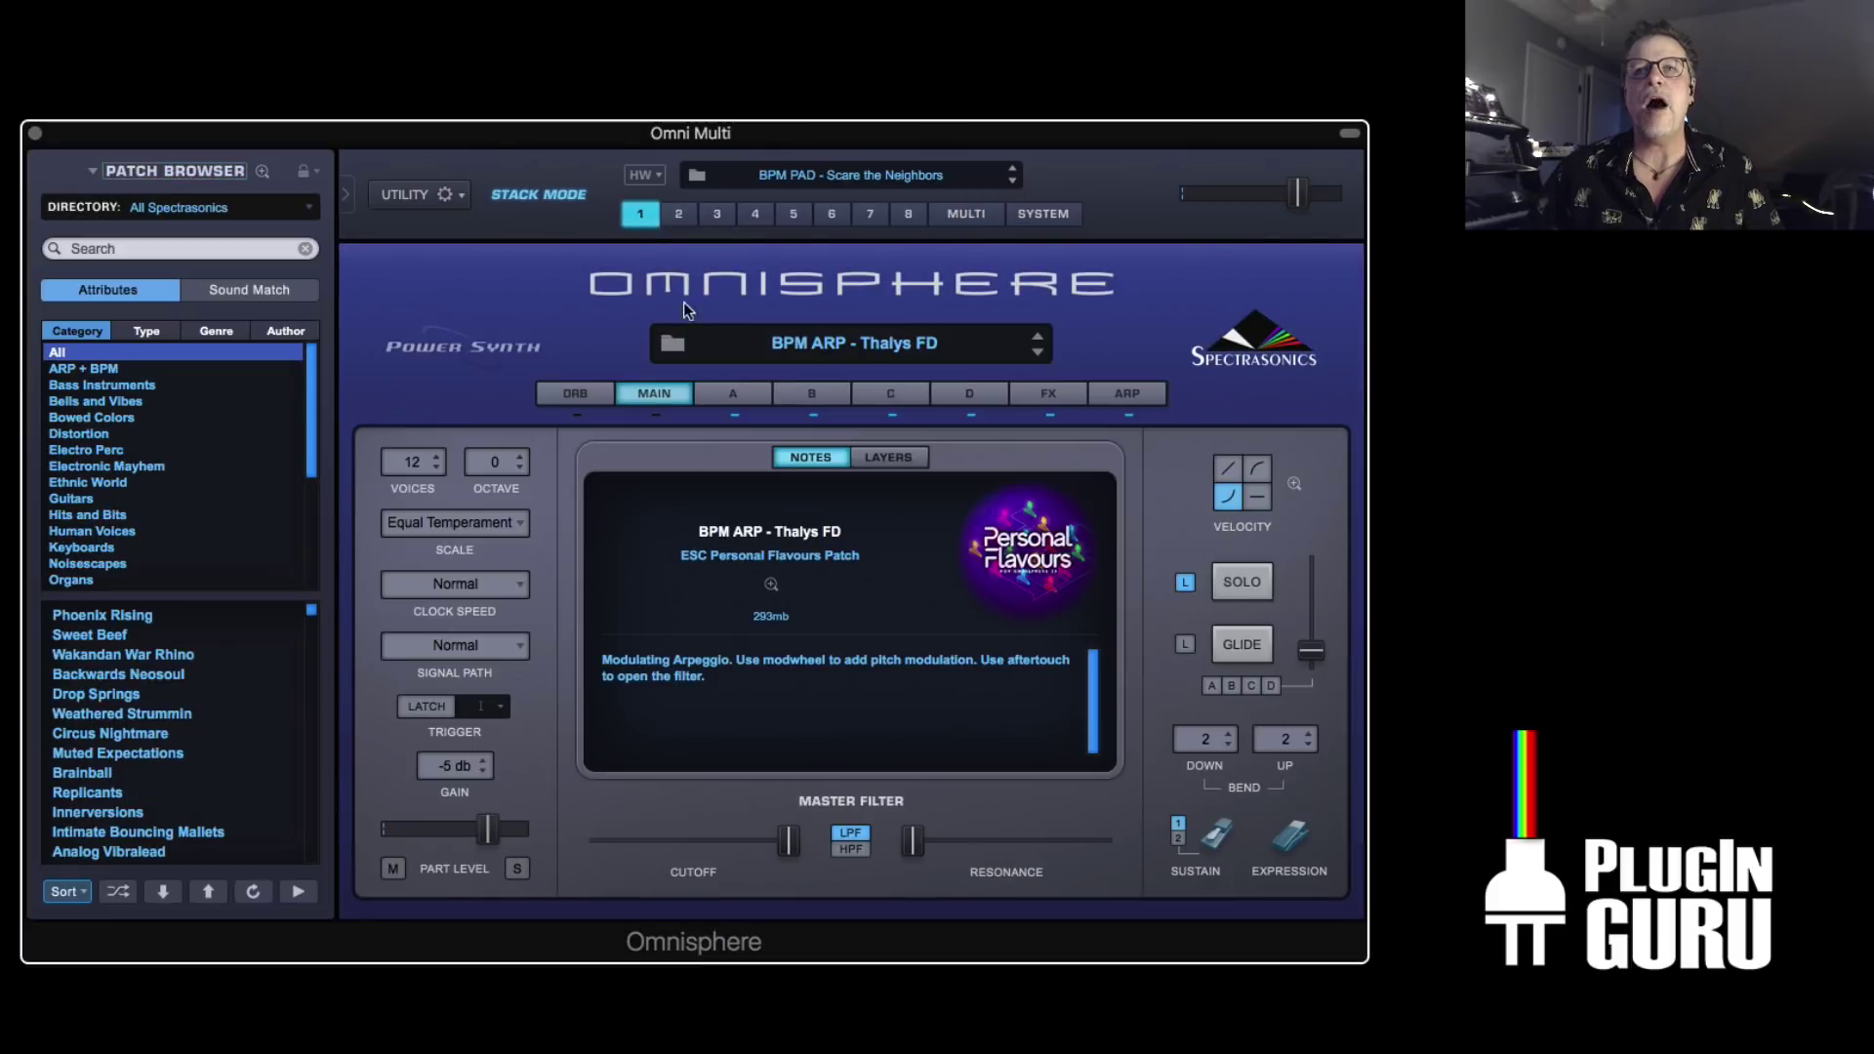
left_click(770, 584)
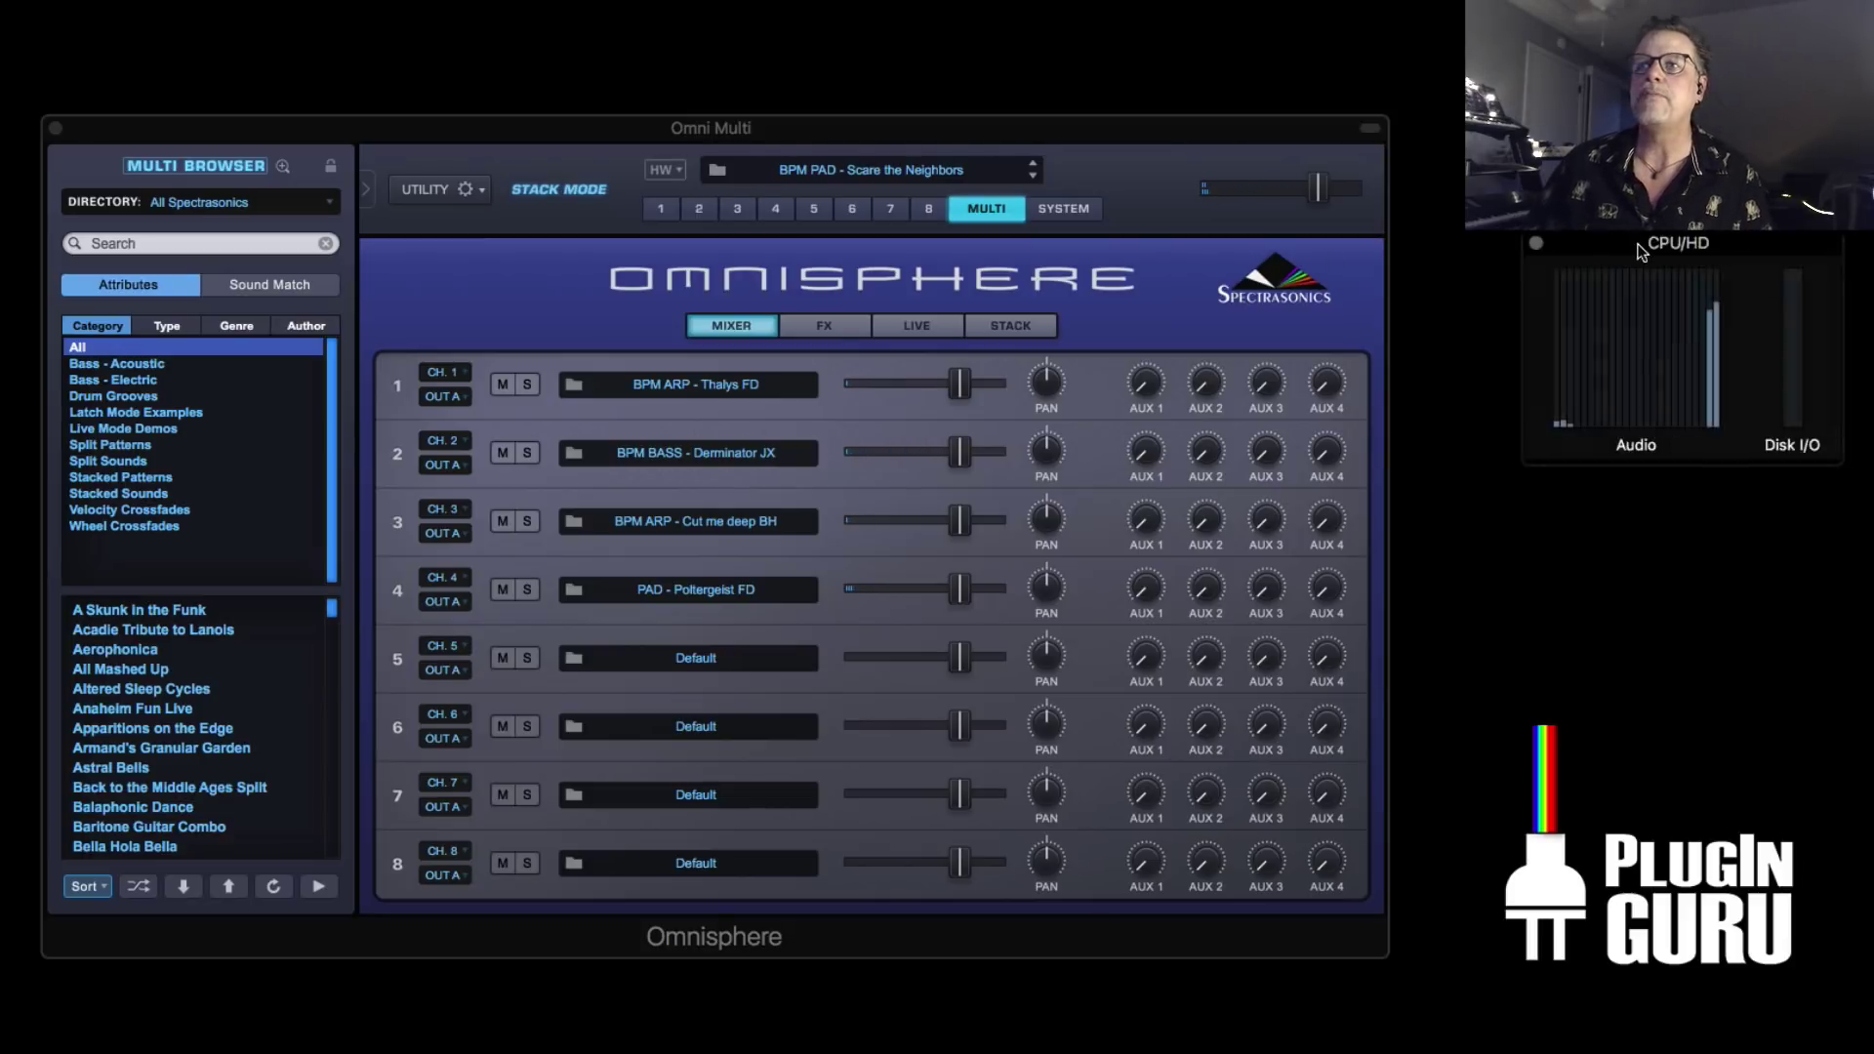
left_click_drag(1589, 252, 1555, 263)
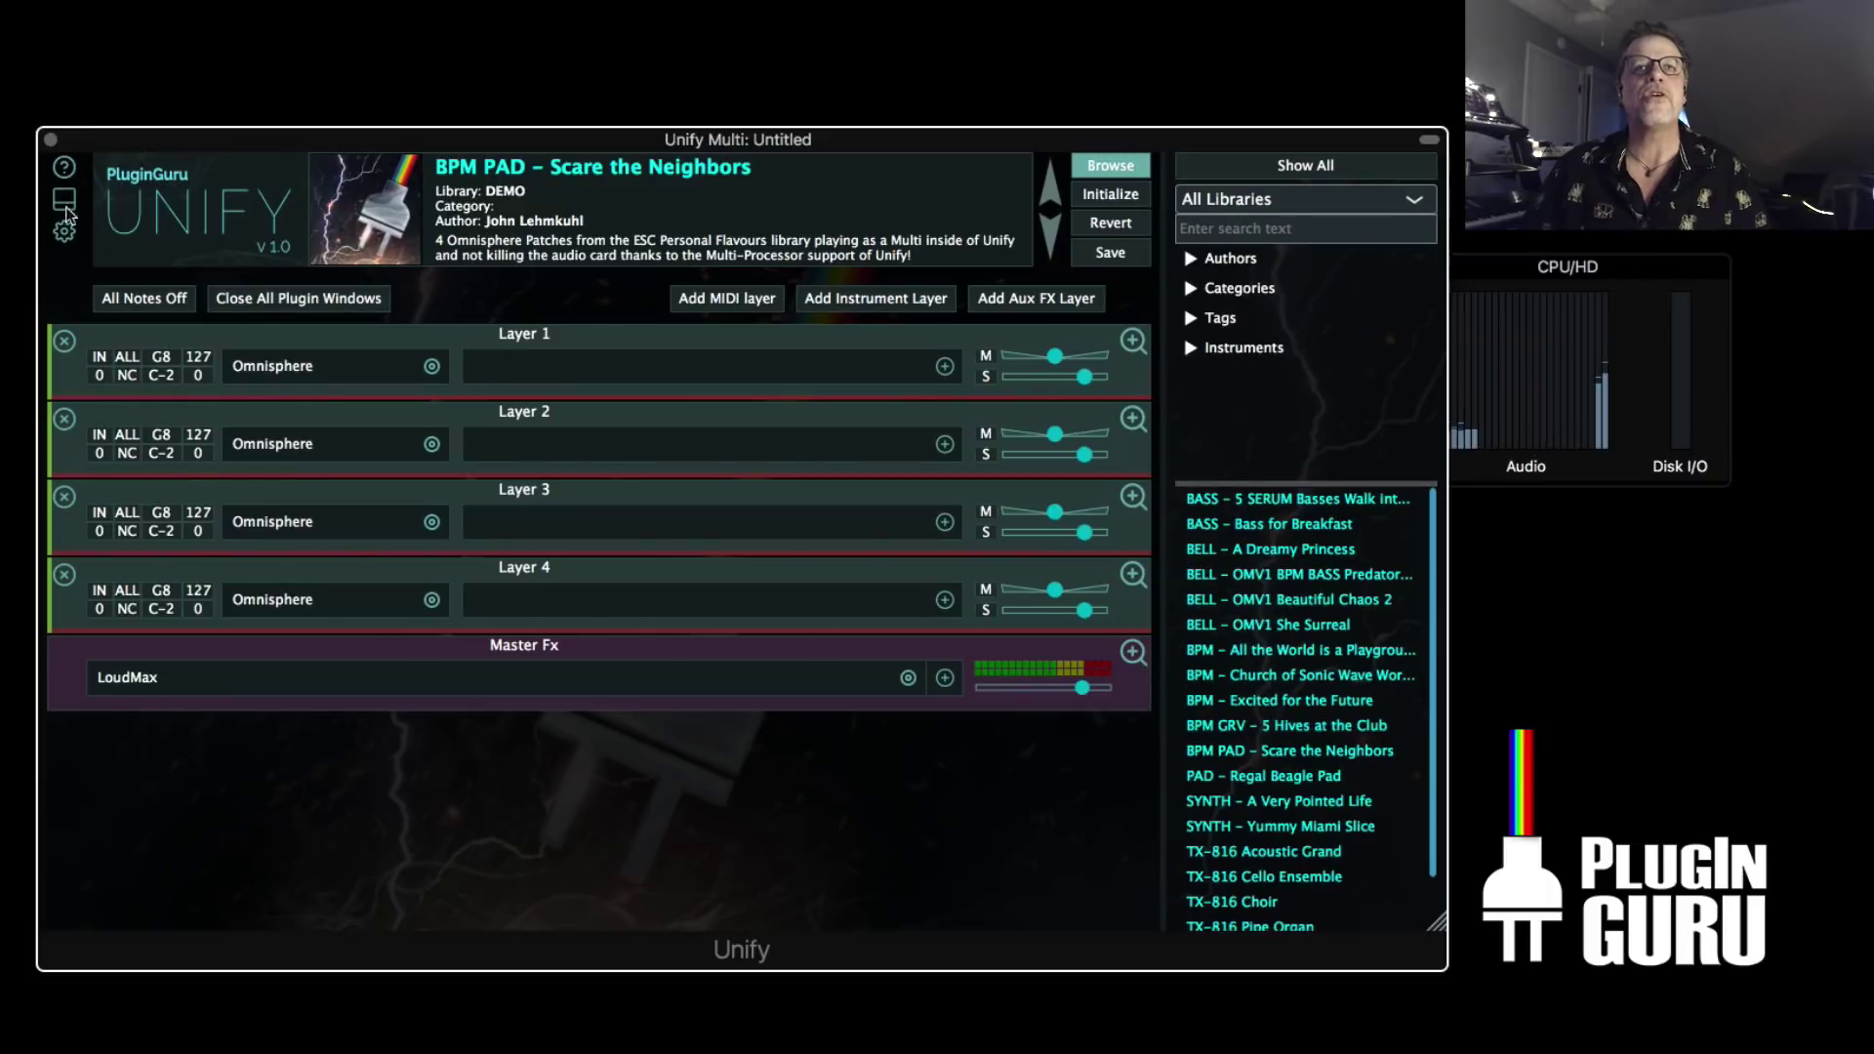
Choose Midi Keyboard from the footer display options
left_click(65, 199)
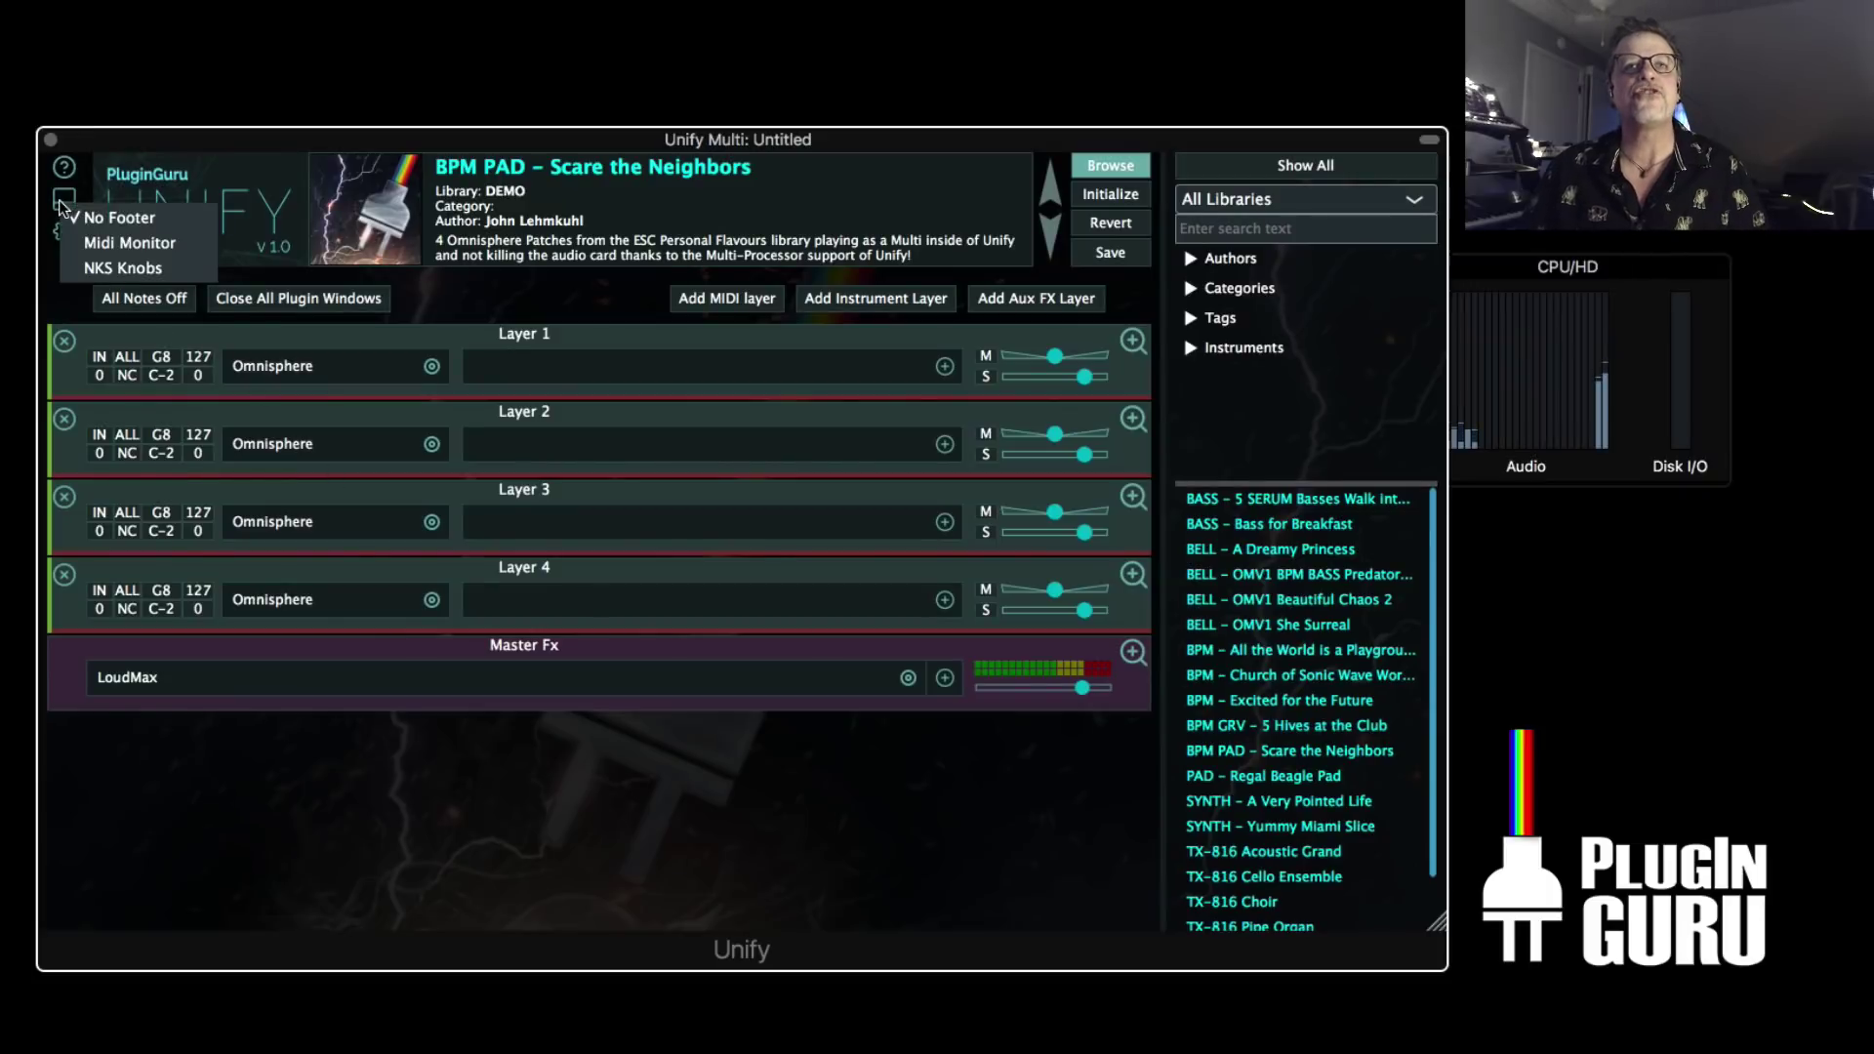
left_click(118, 239)
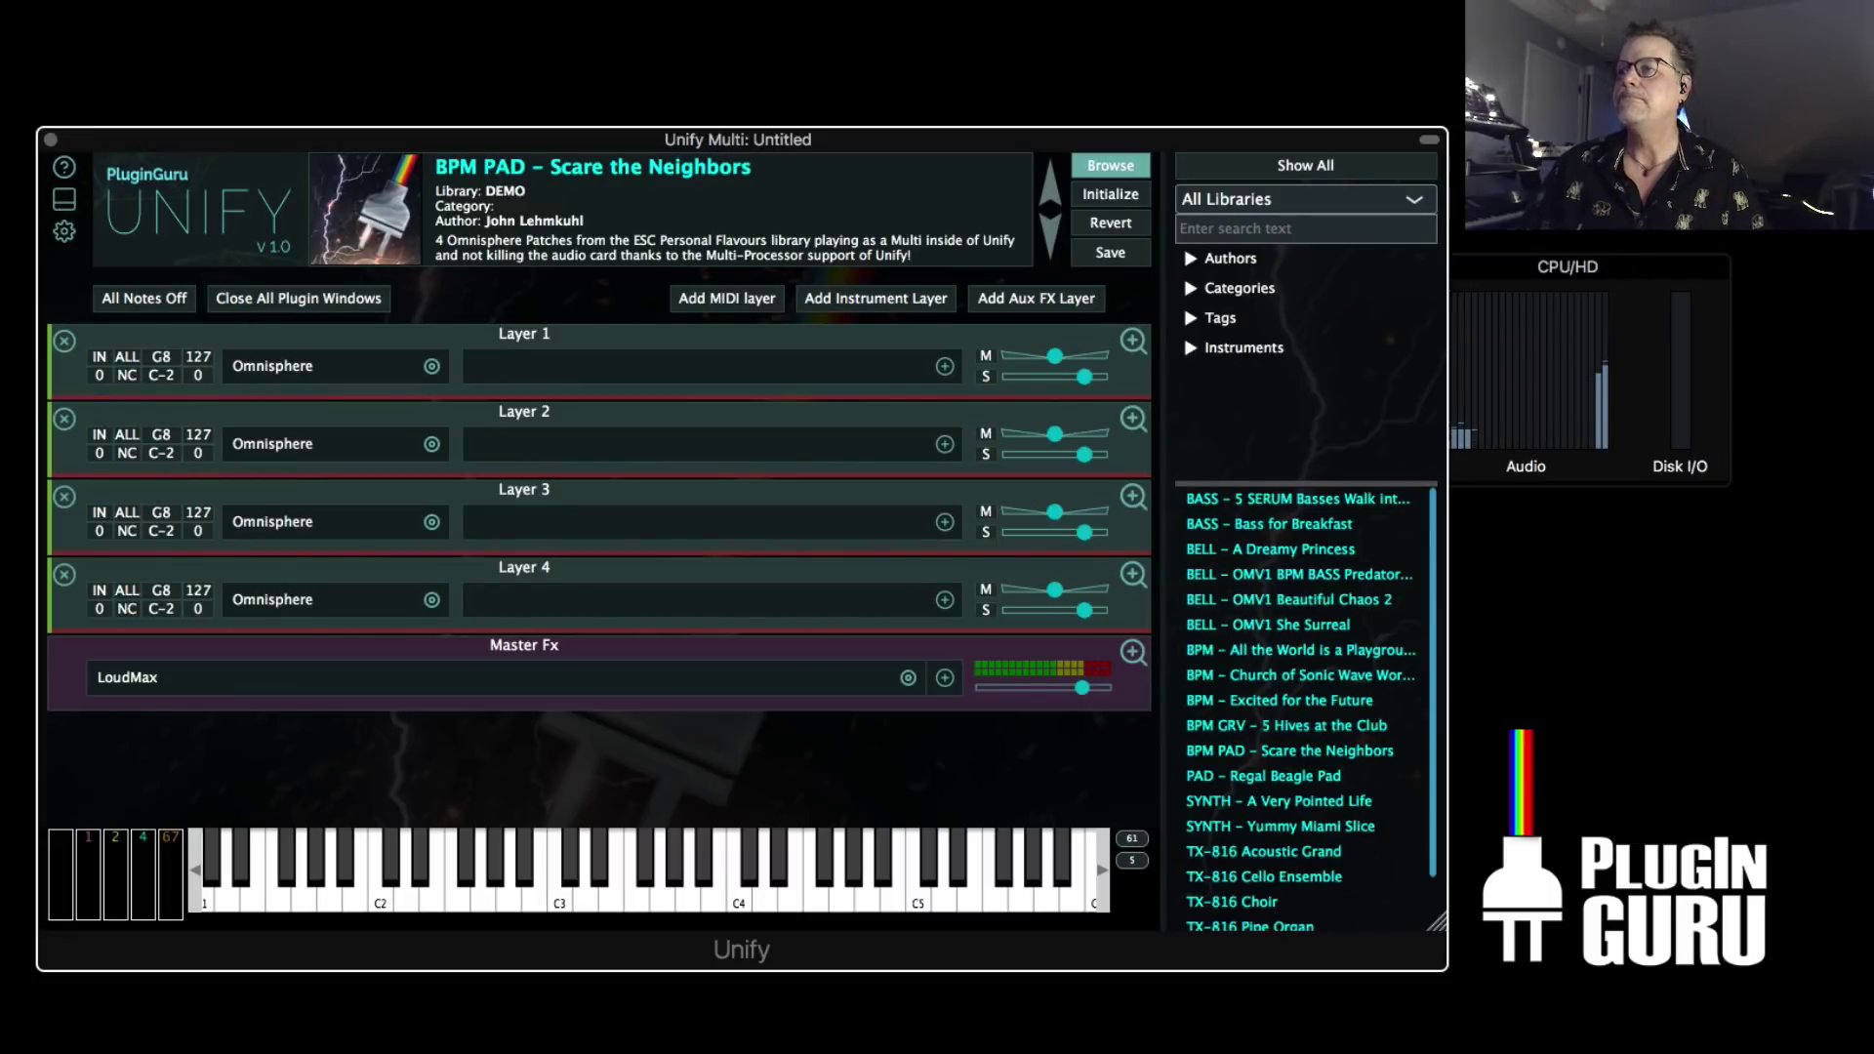
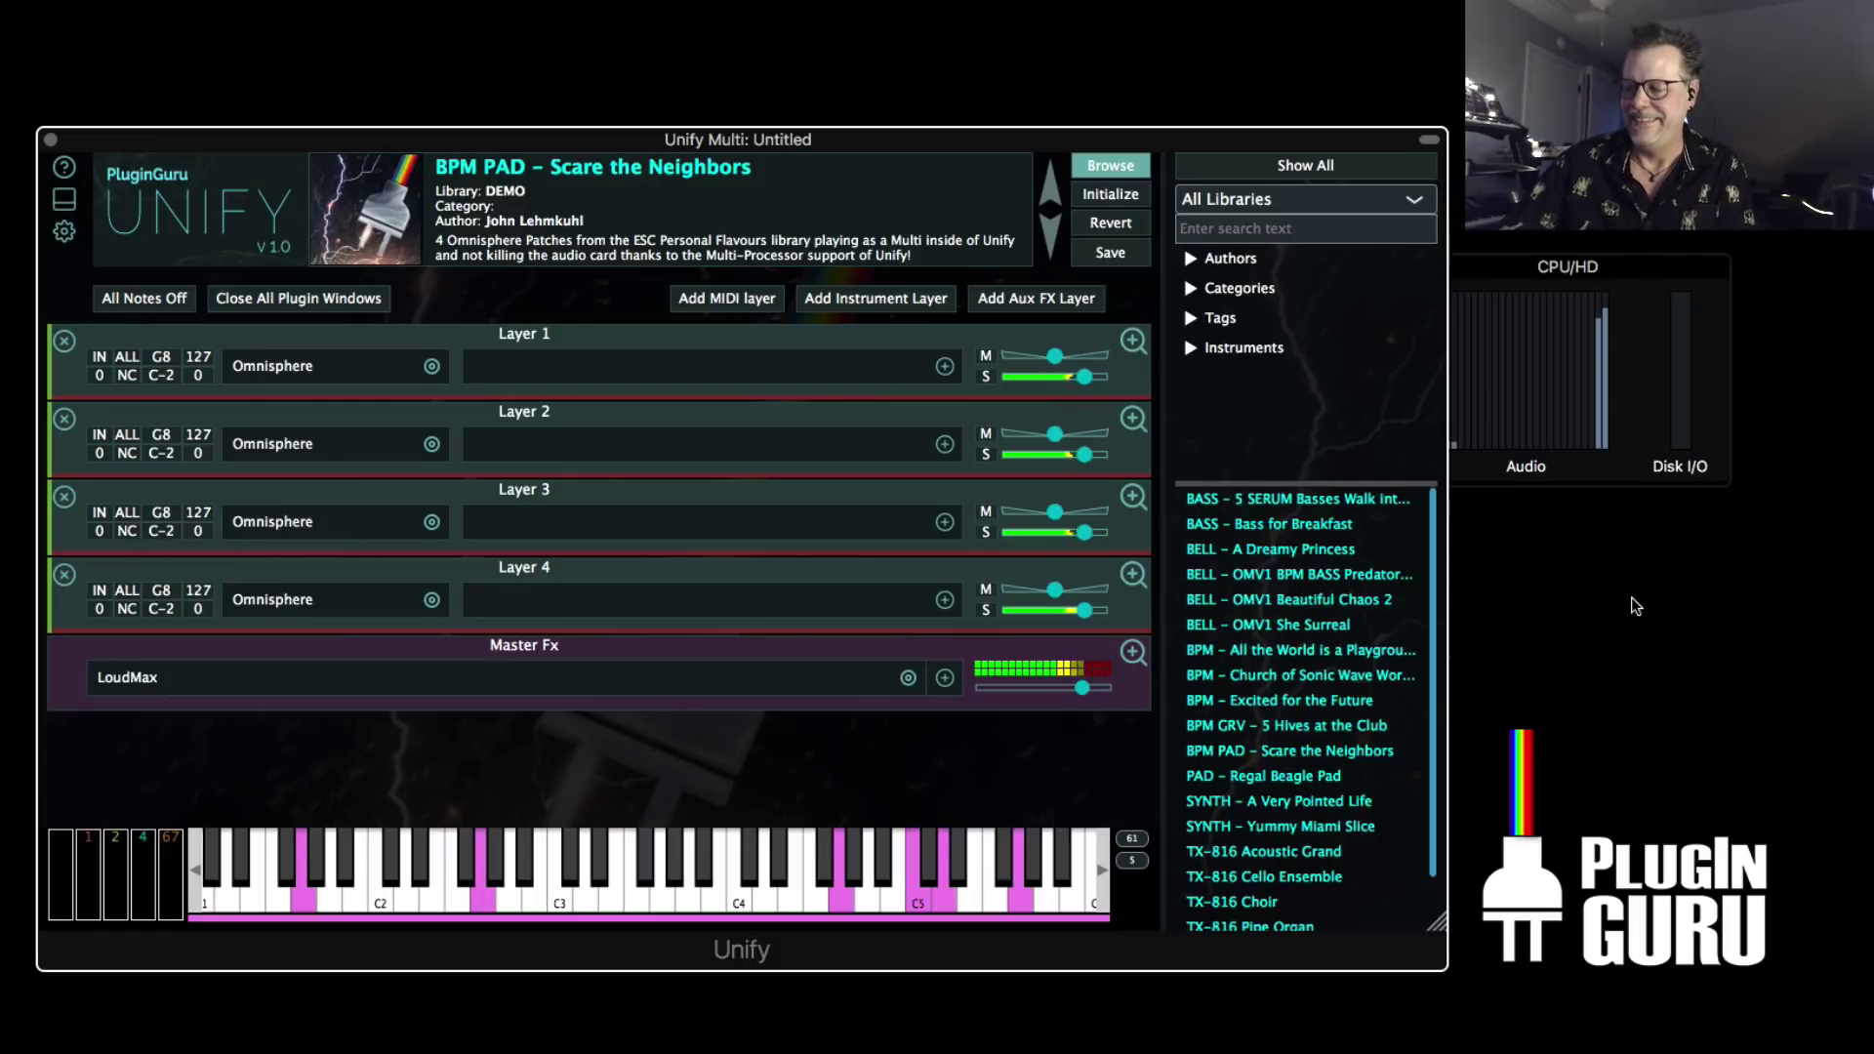
Load the 'BASS – Bass for Breakfast' four-Serum patch, then close the CPU load meter window
mouse_move(1624, 268)
left_mouse_down()
mouse_move(1665, 311)
mouse_move(1660, 339)
left_mouse_up()
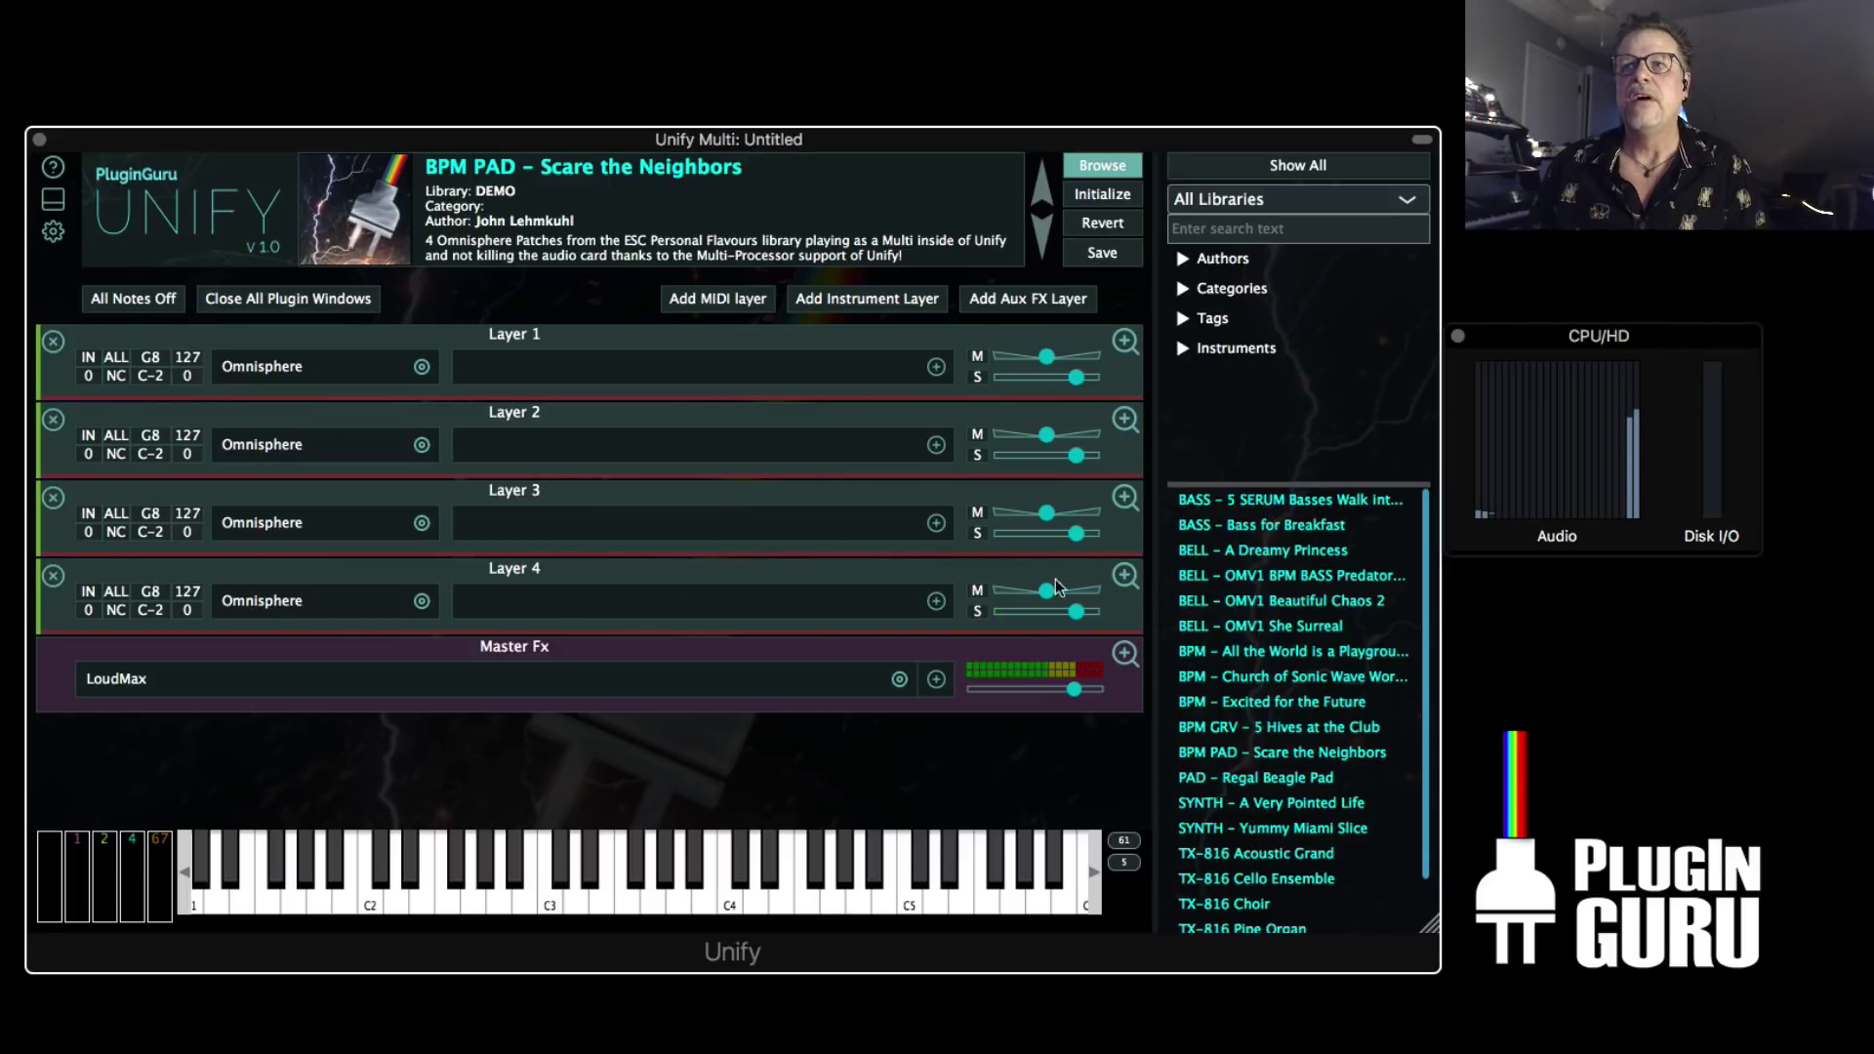
left_click(1262, 524)
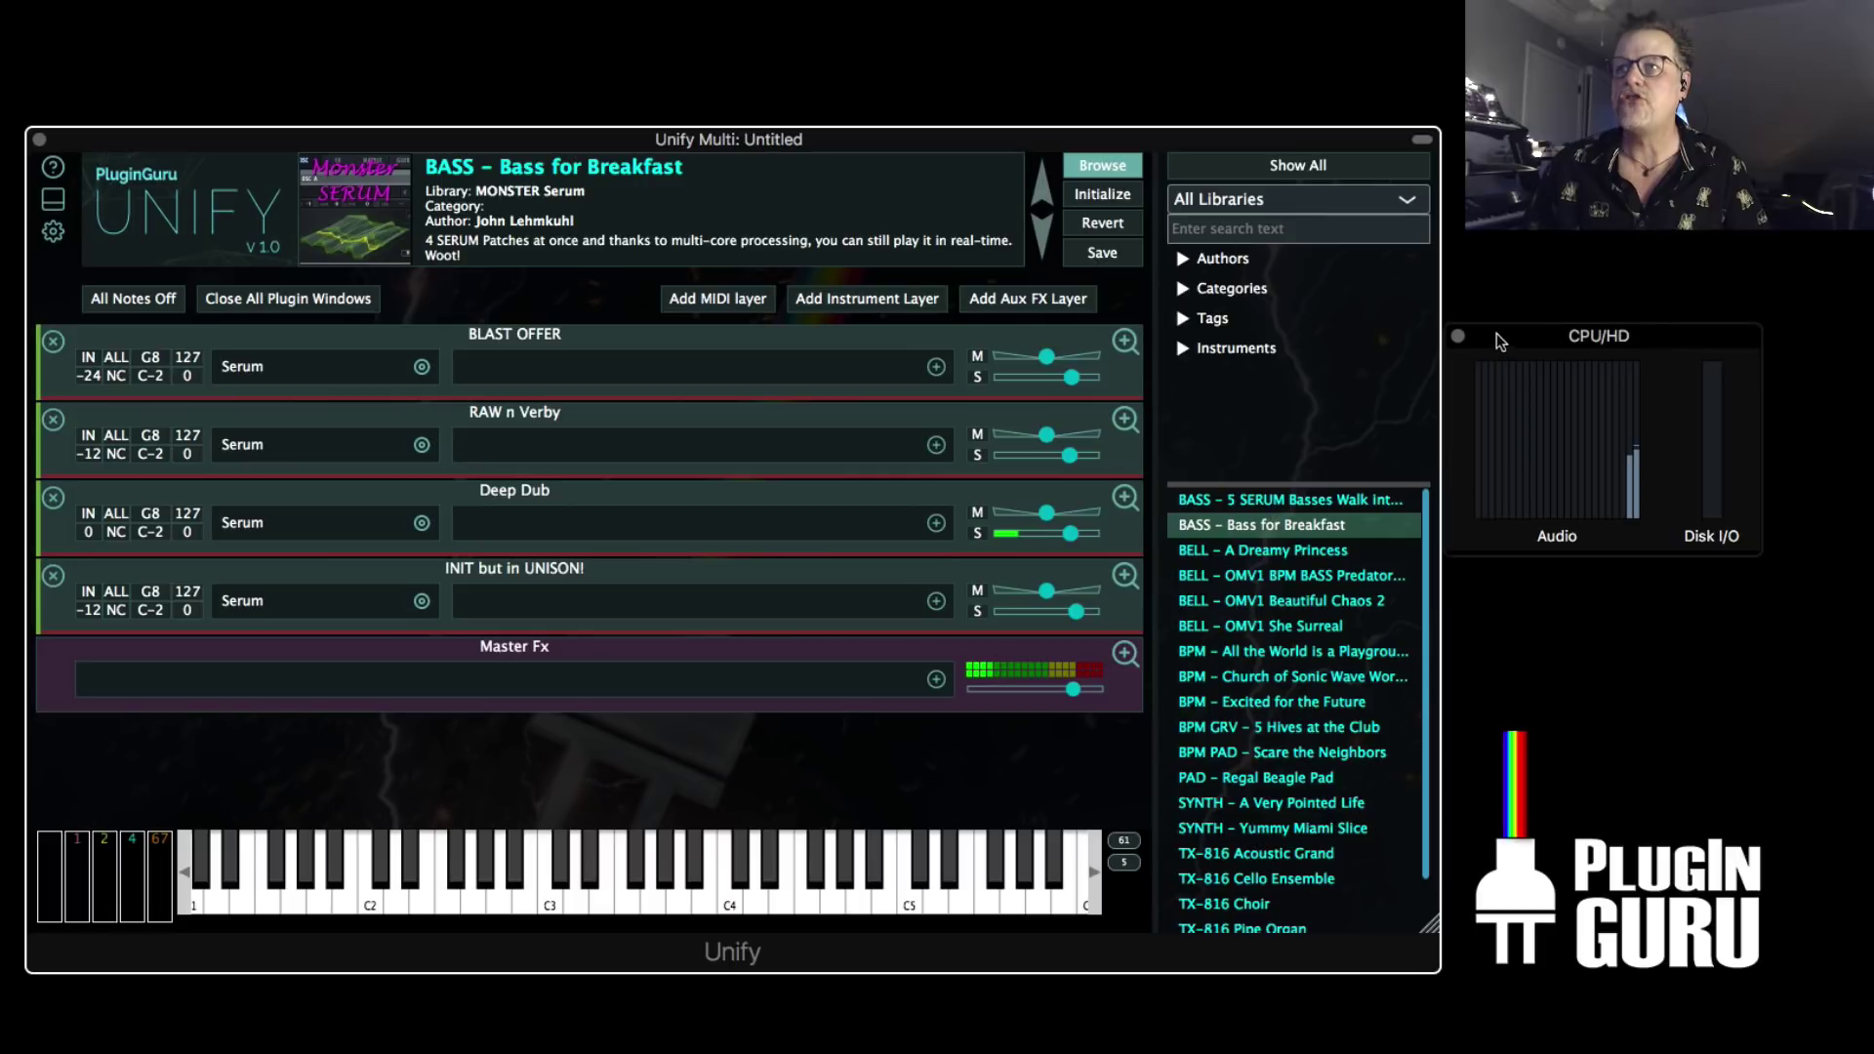
left_click(1456, 335)
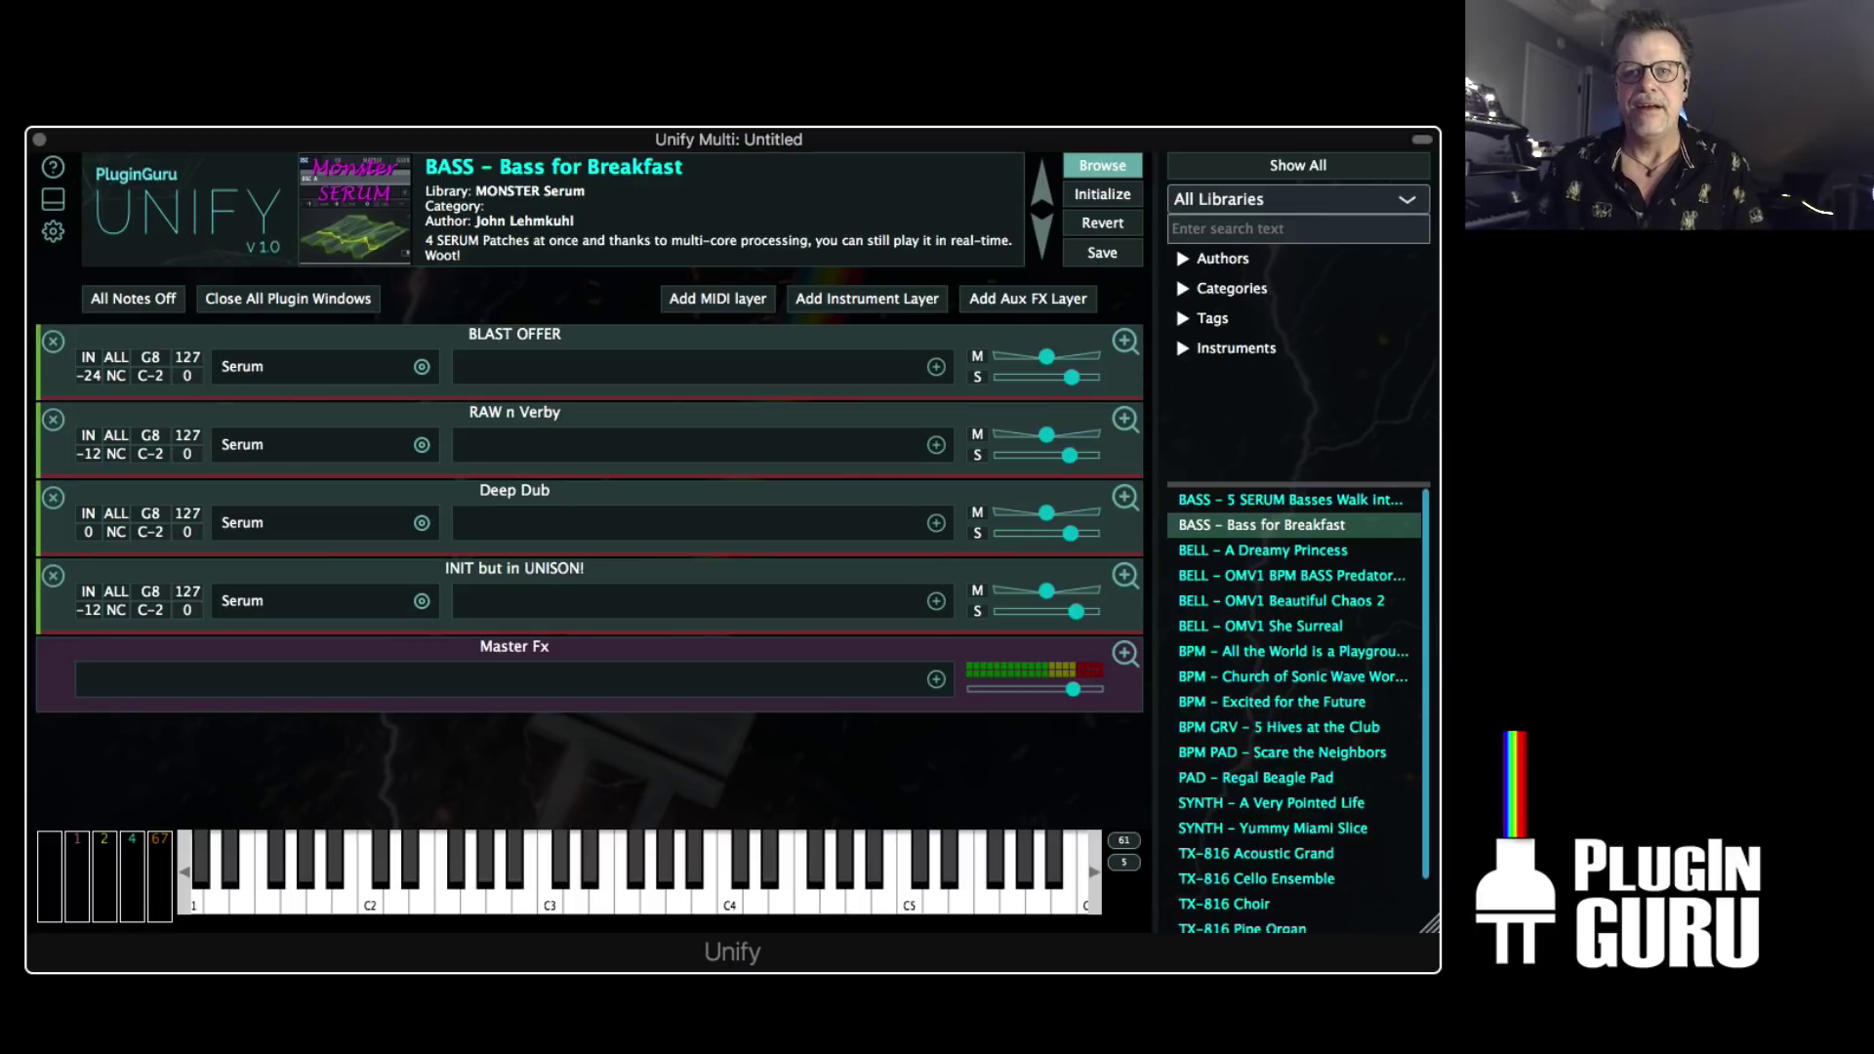